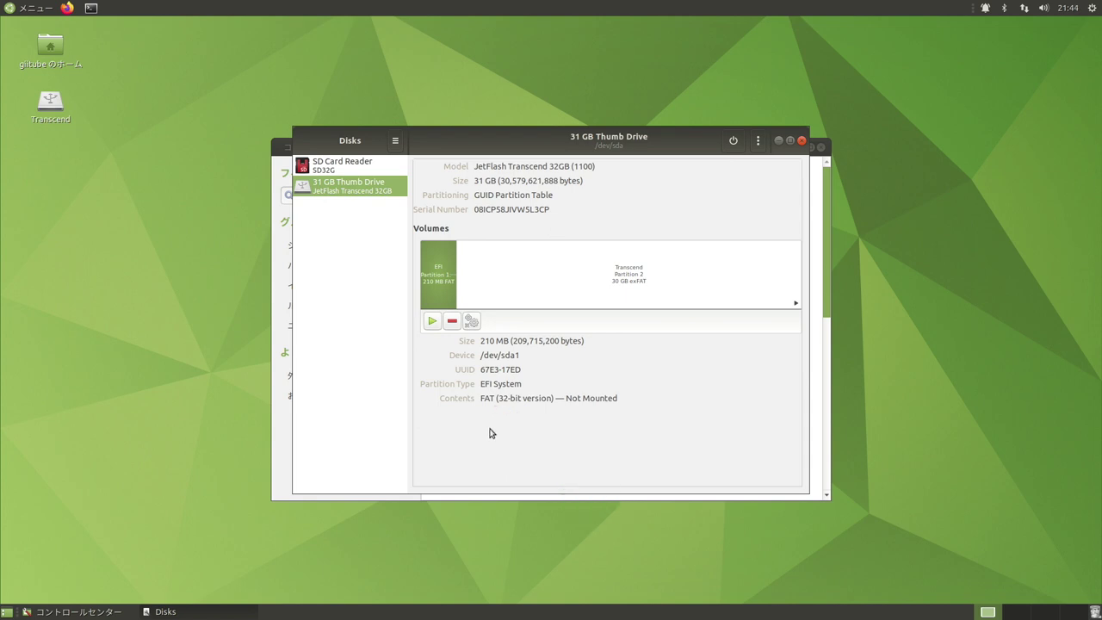
Quick-format the whole 31 GB Thumb Drive with an MBR/DOS partition table and confirm the erase.
click(759, 142)
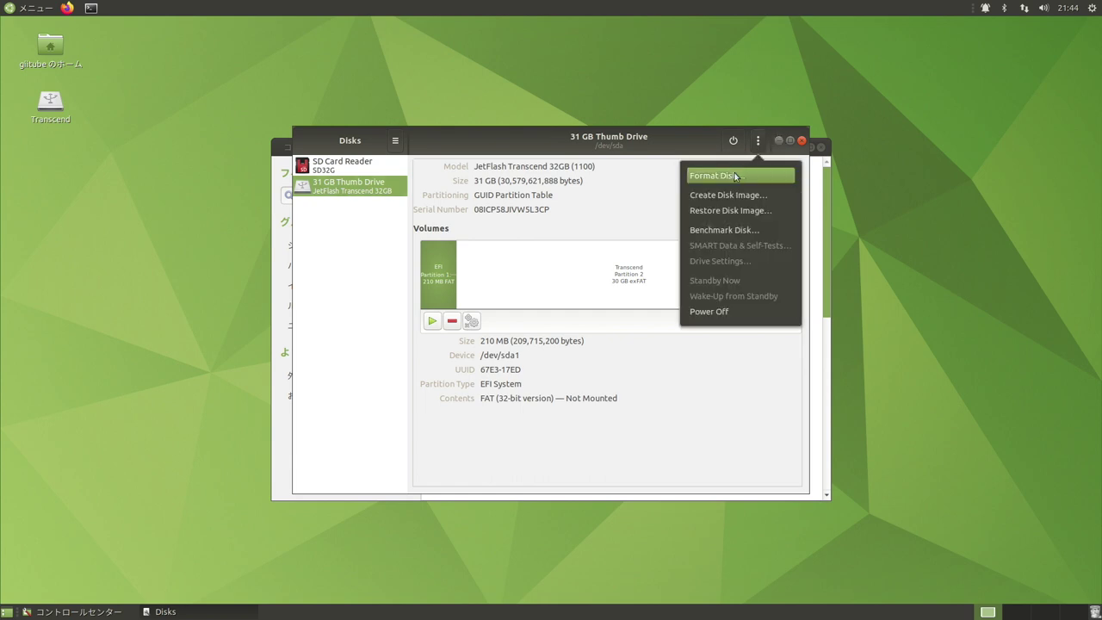
click(735, 177)
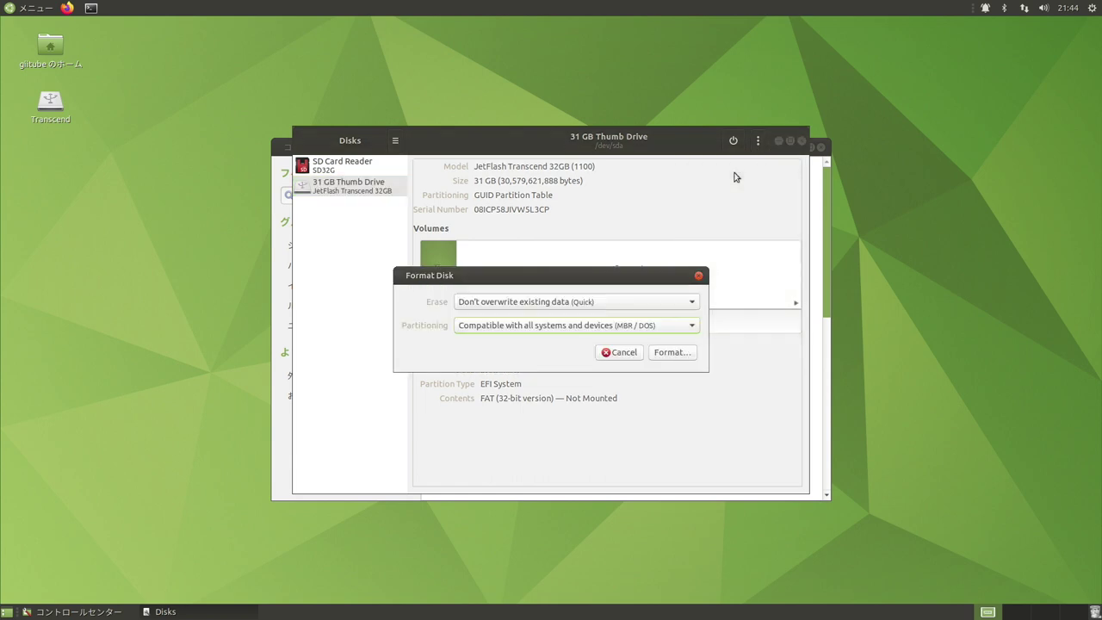
click(677, 353)
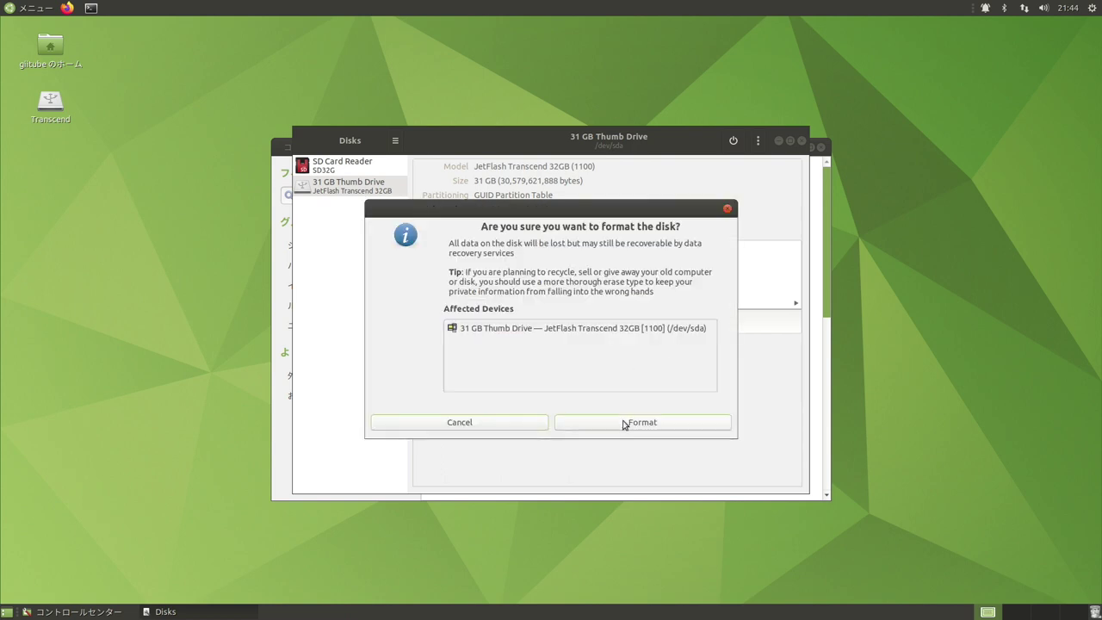
click(624, 422)
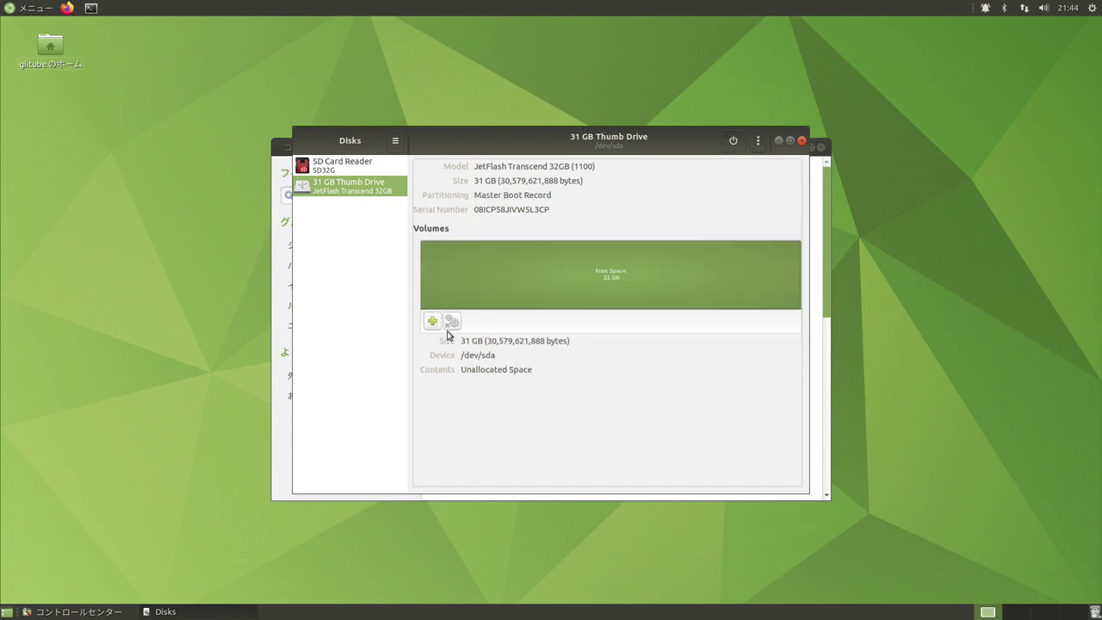
Add a full-size 30.6 GB partition named Trascend with type Other, reaching the Custom Format filesystem list.
click(432, 321)
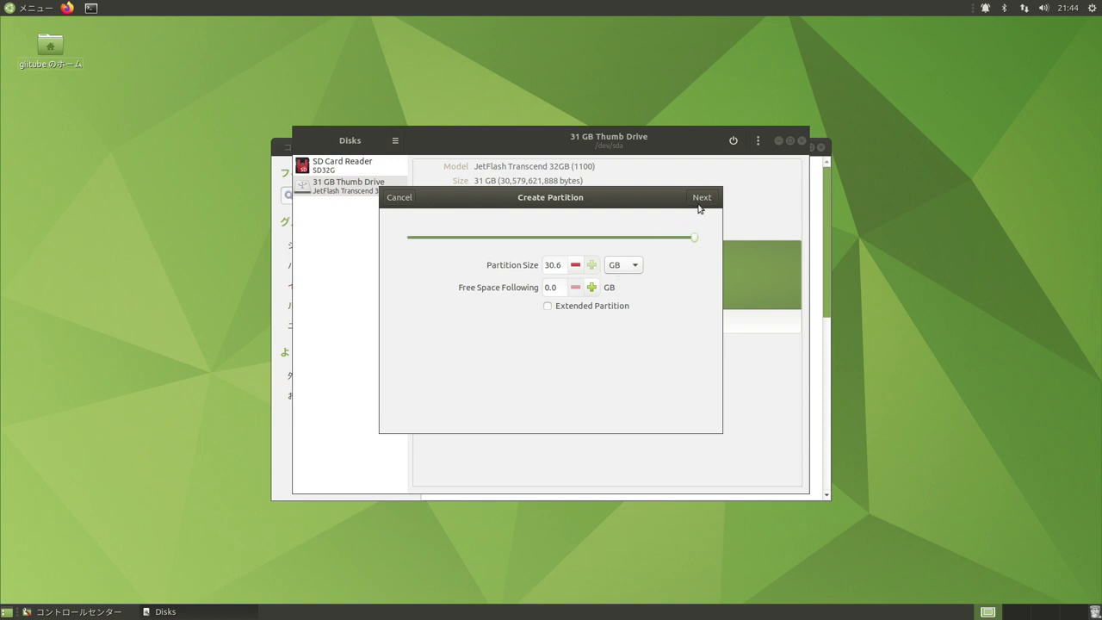
click(701, 197)
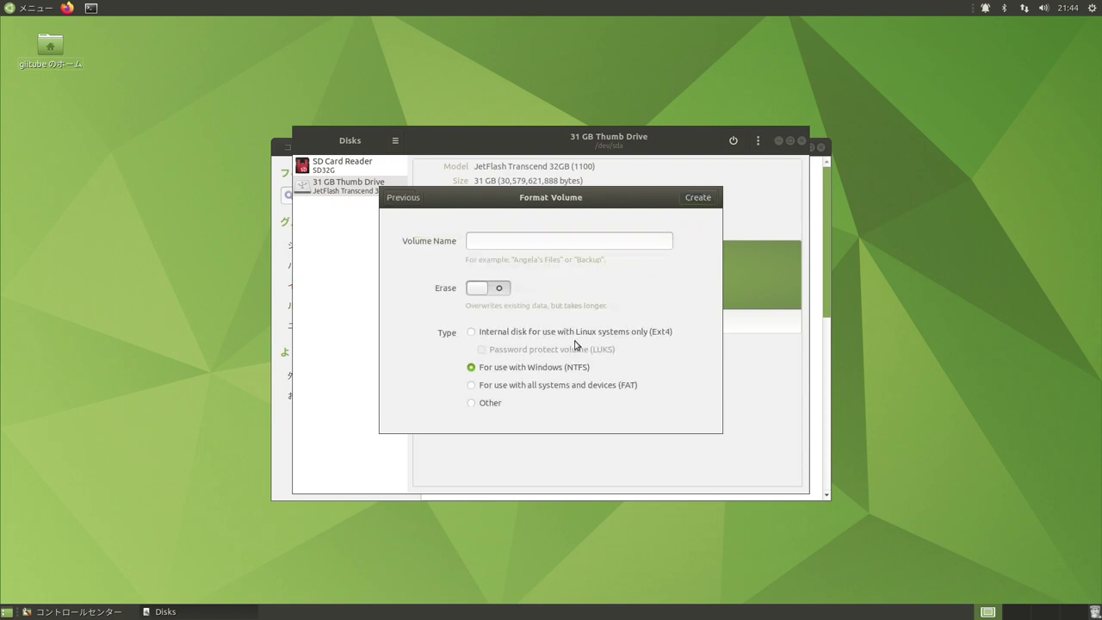
click(470, 404)
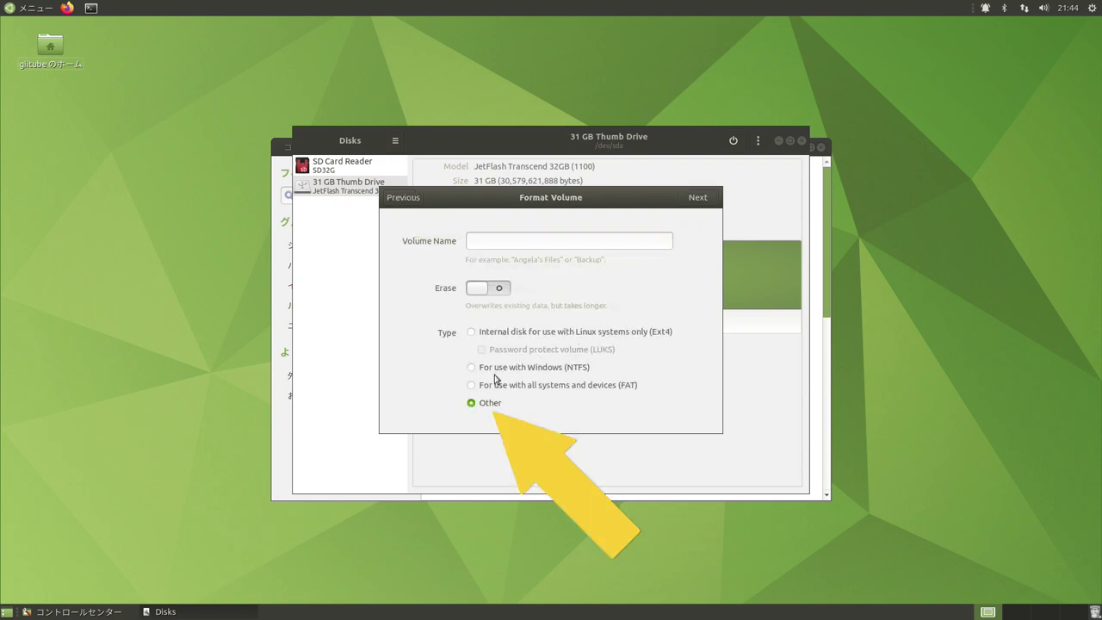
click(528, 241)
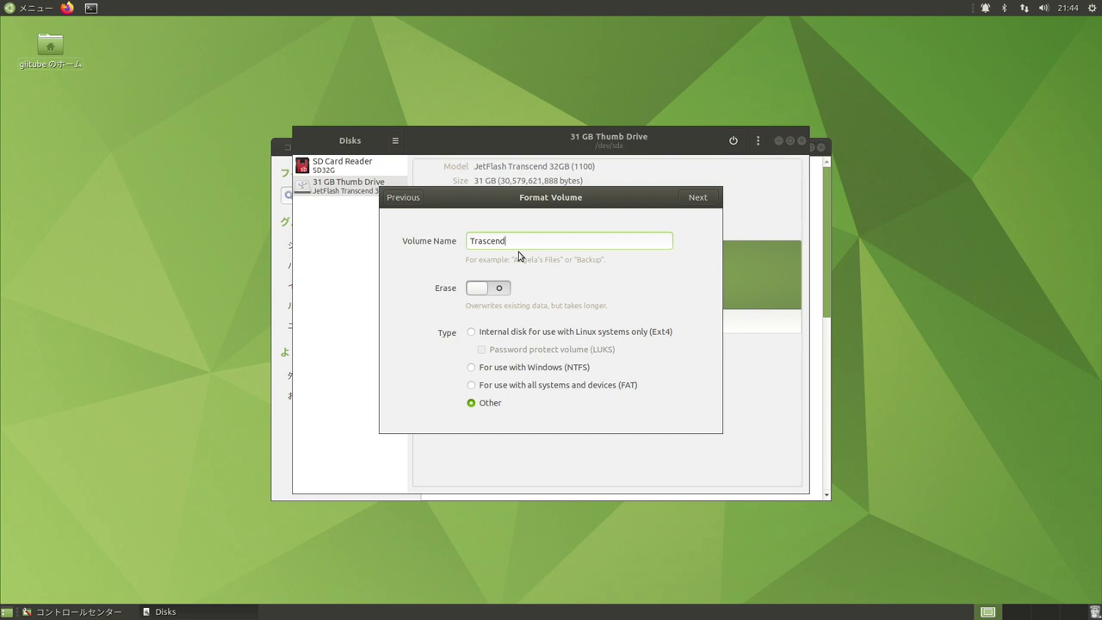
click(700, 199)
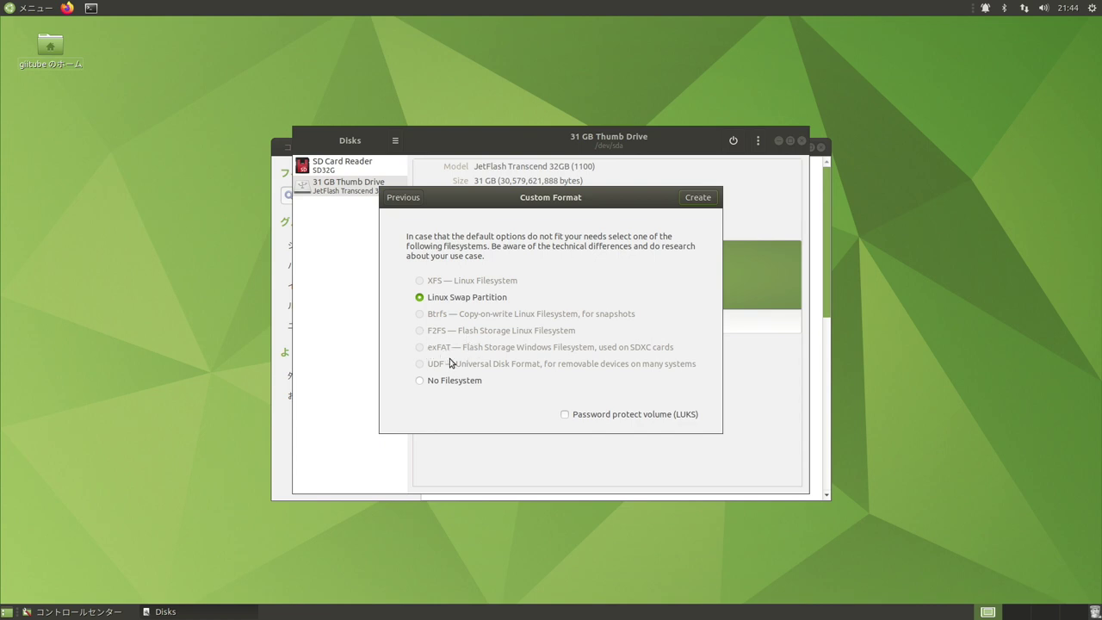
mouse_move(449, 363)
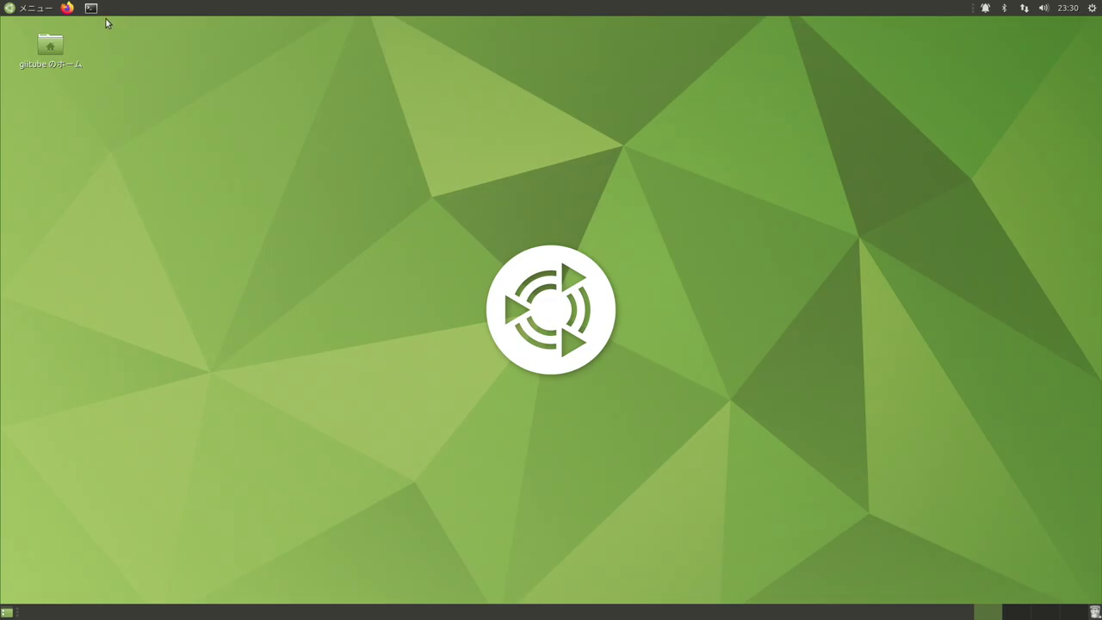
In a terminal, install exFAT support with 'sudo apt install exfat-utils', confirming with y.
click(90, 8)
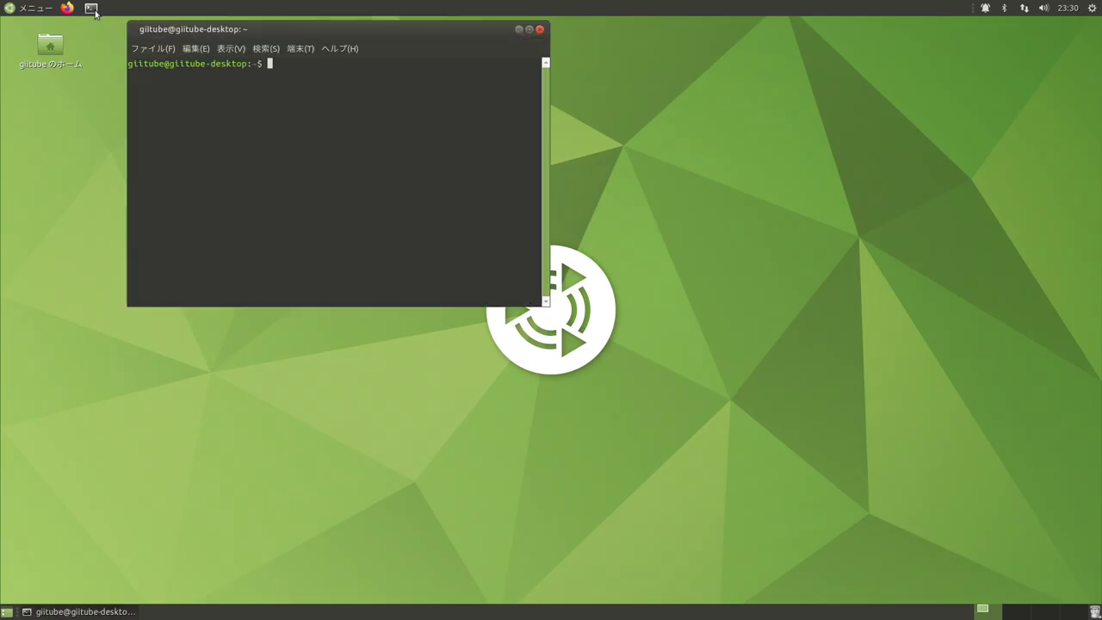
text(su)
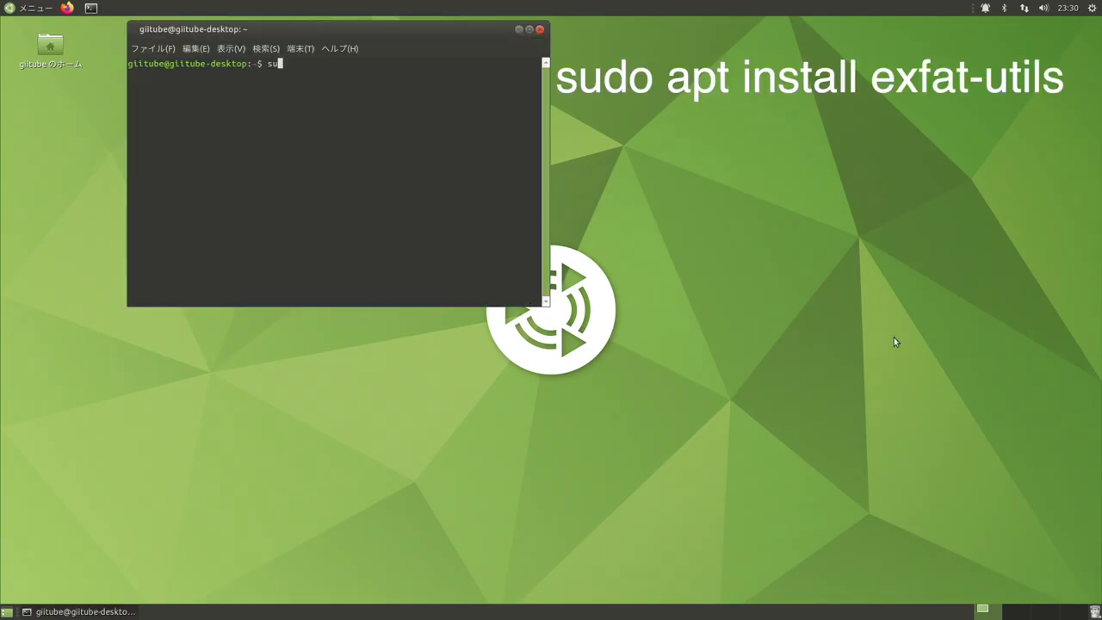
text(do apt install exfat-utils)
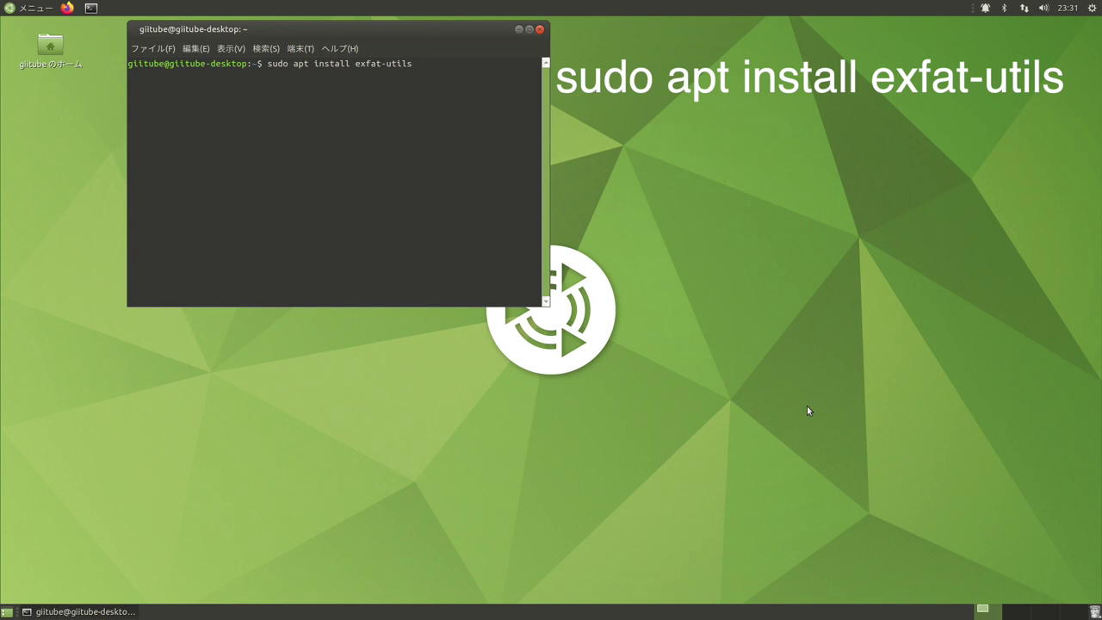
key(Return)
key(Return)
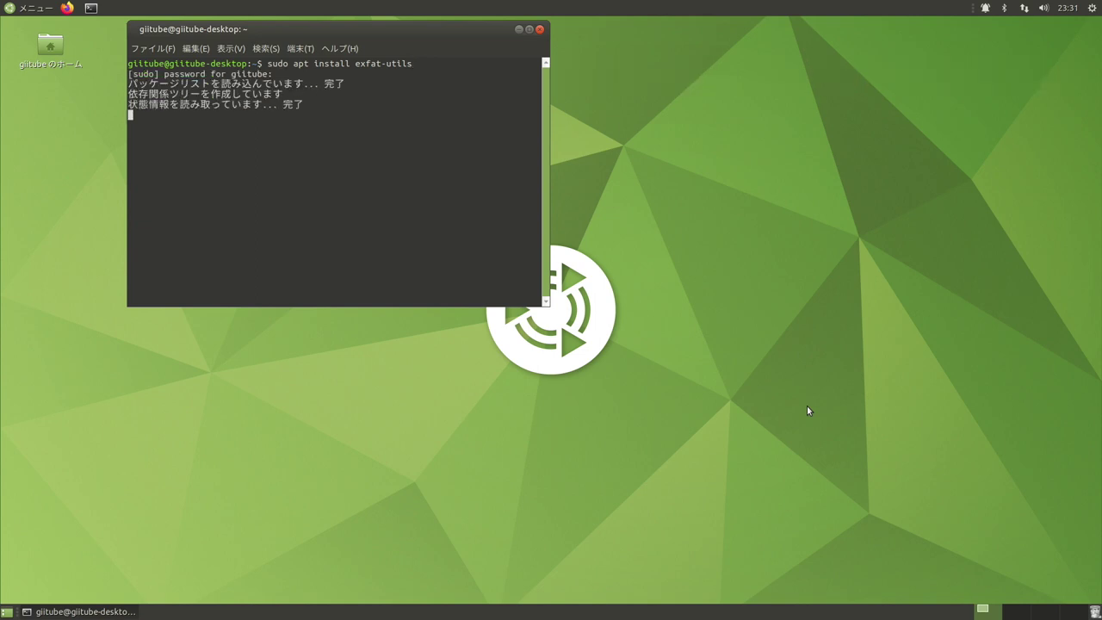
text(y)
key(Return)
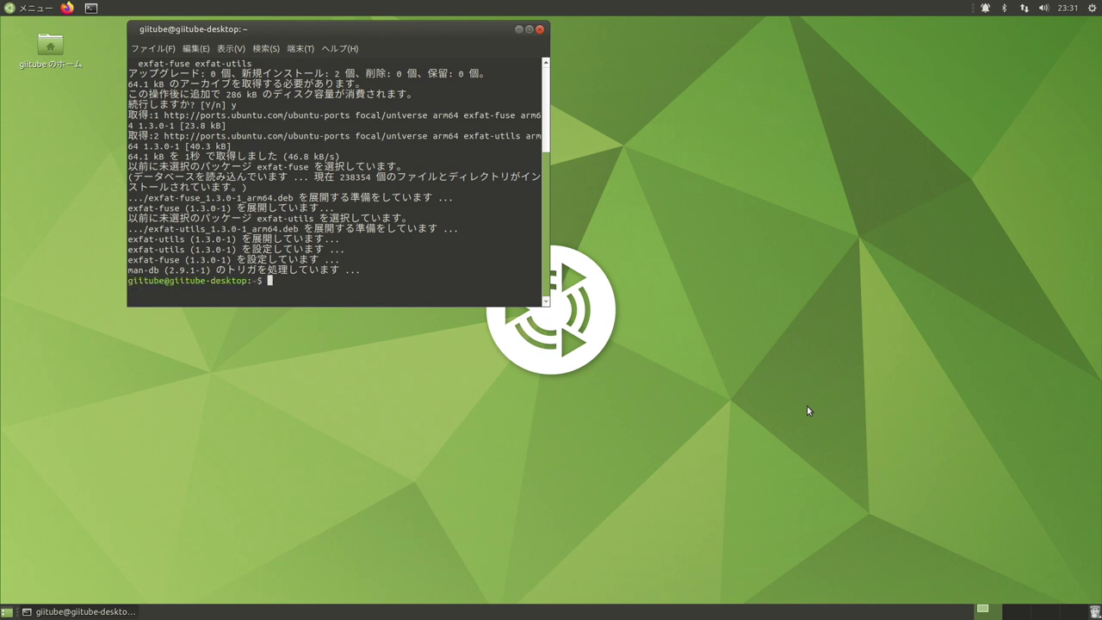
Remove the exfat-fuse package with 'sudo apt remove exfat-fuse', confirming with y.
text(sudo ap)
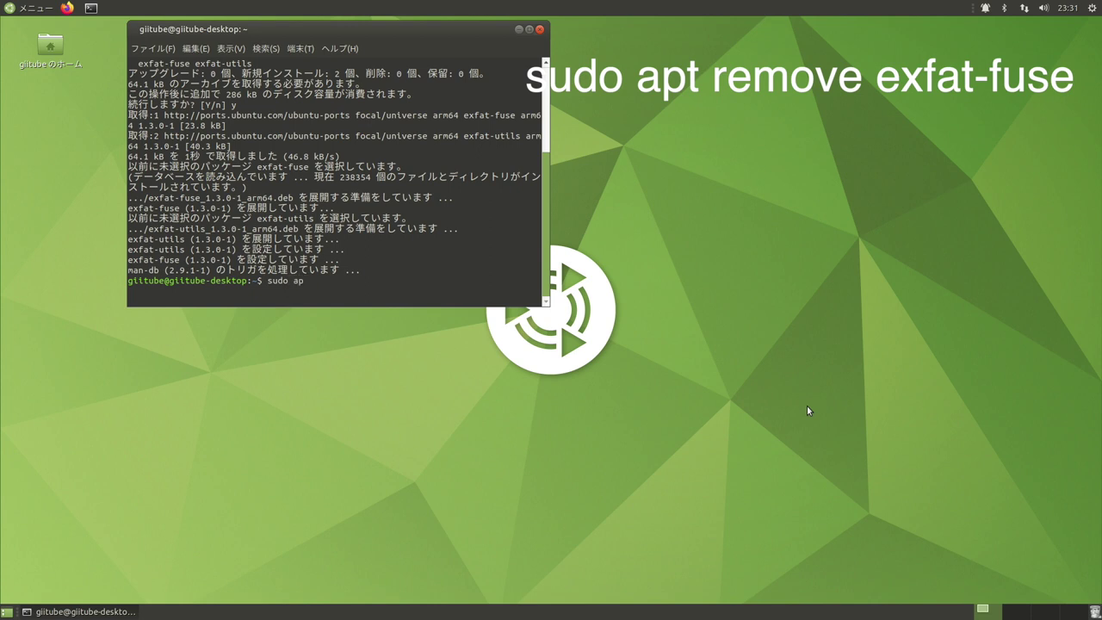
text(t remove exfat-fuse)
key(Return)
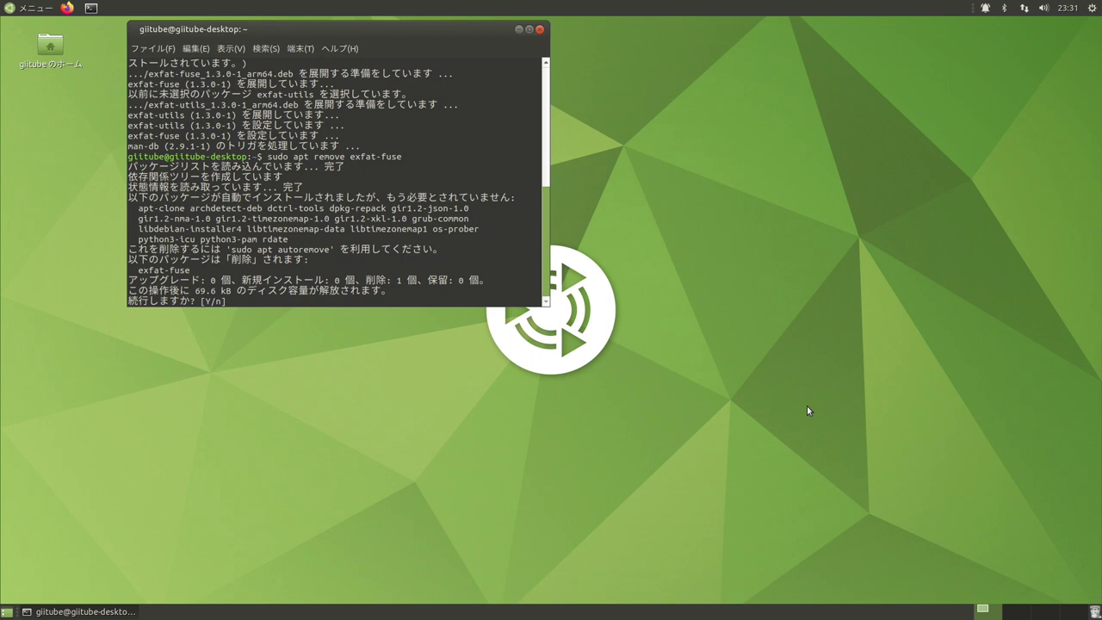
text(y)
key(Return)
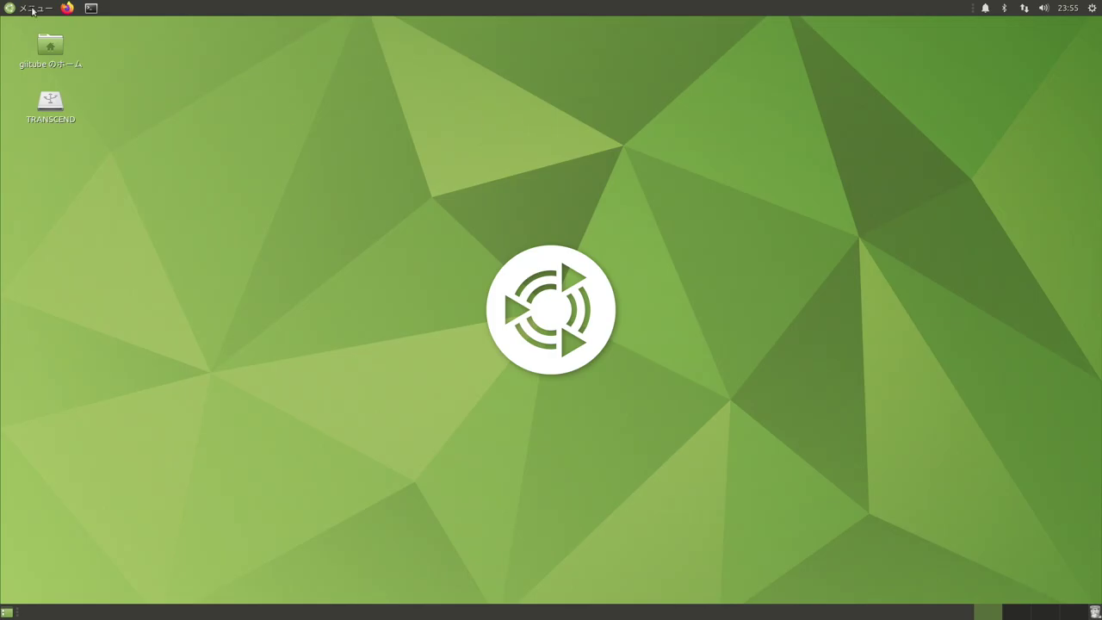
Launch Disks from the Control Center and select the 31 GB Thumb Drive.
click(33, 9)
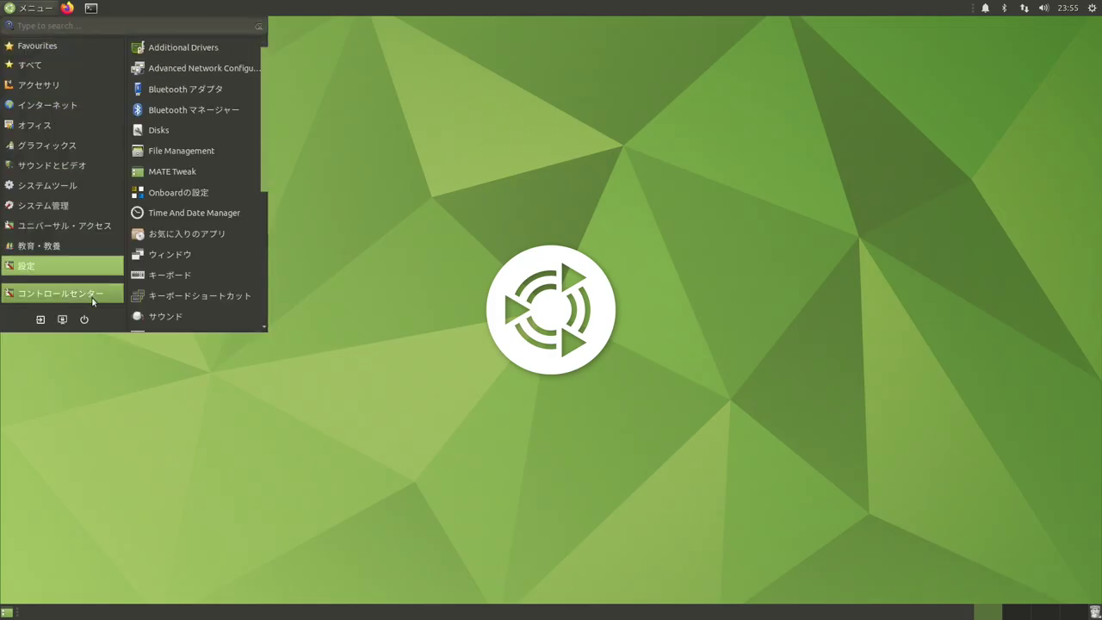
click(94, 300)
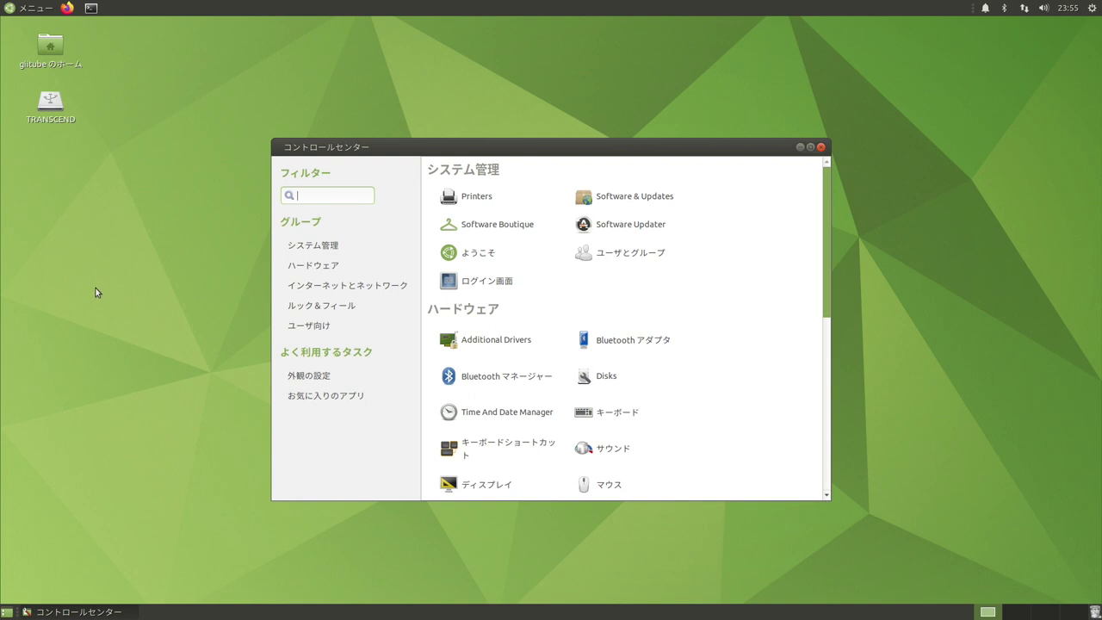
click(598, 379)
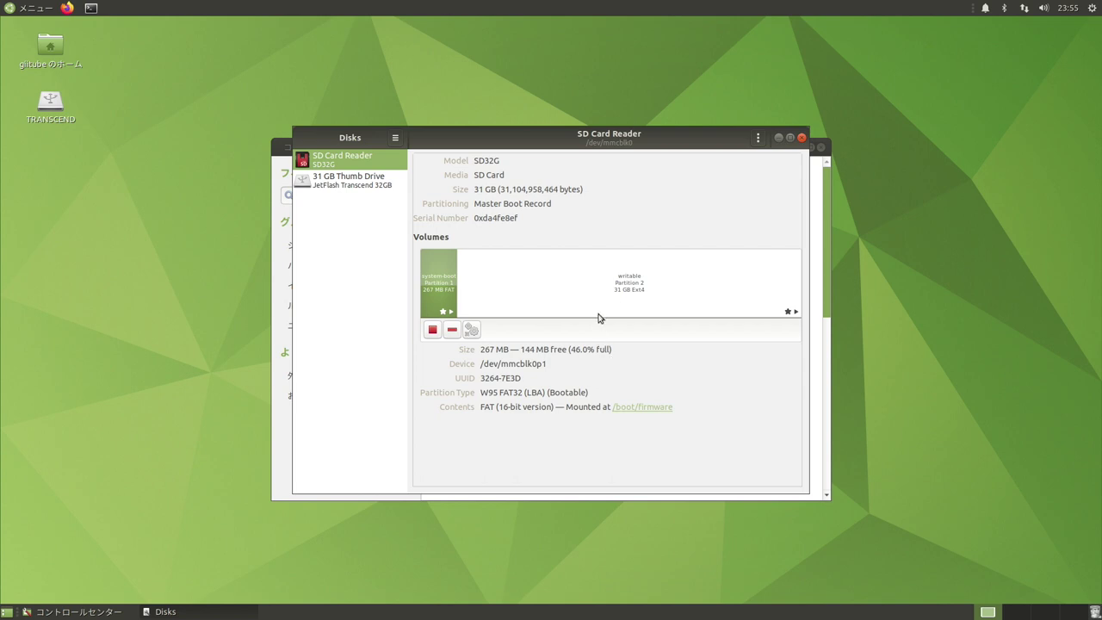
click(357, 194)
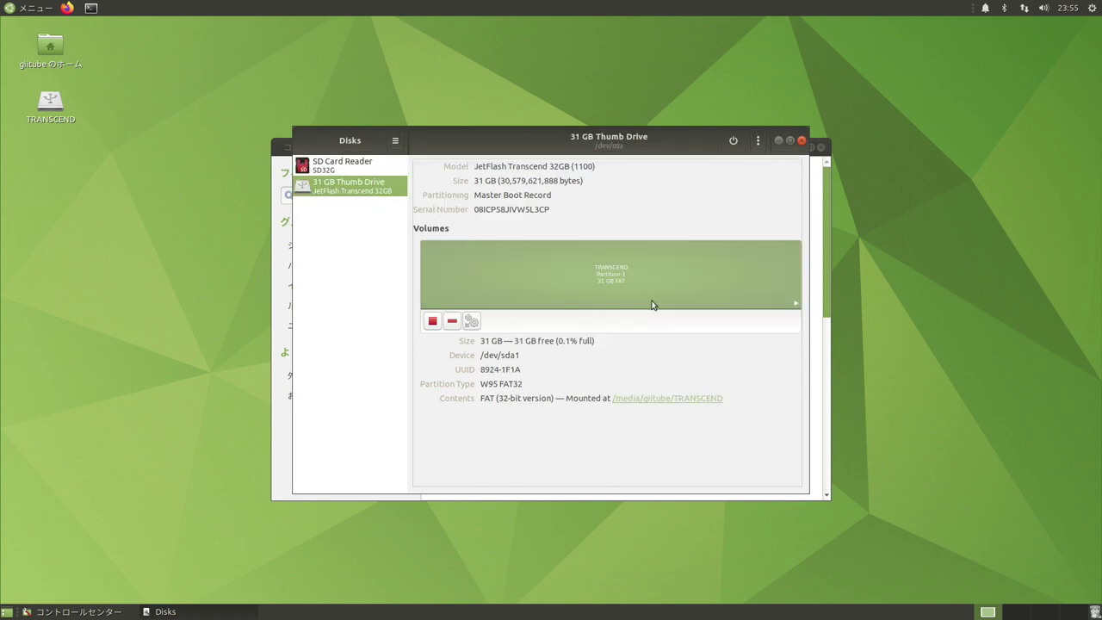
Quick-format the thumb drive with an MBR/DOS partition table and confirm erasing all data.
click(758, 144)
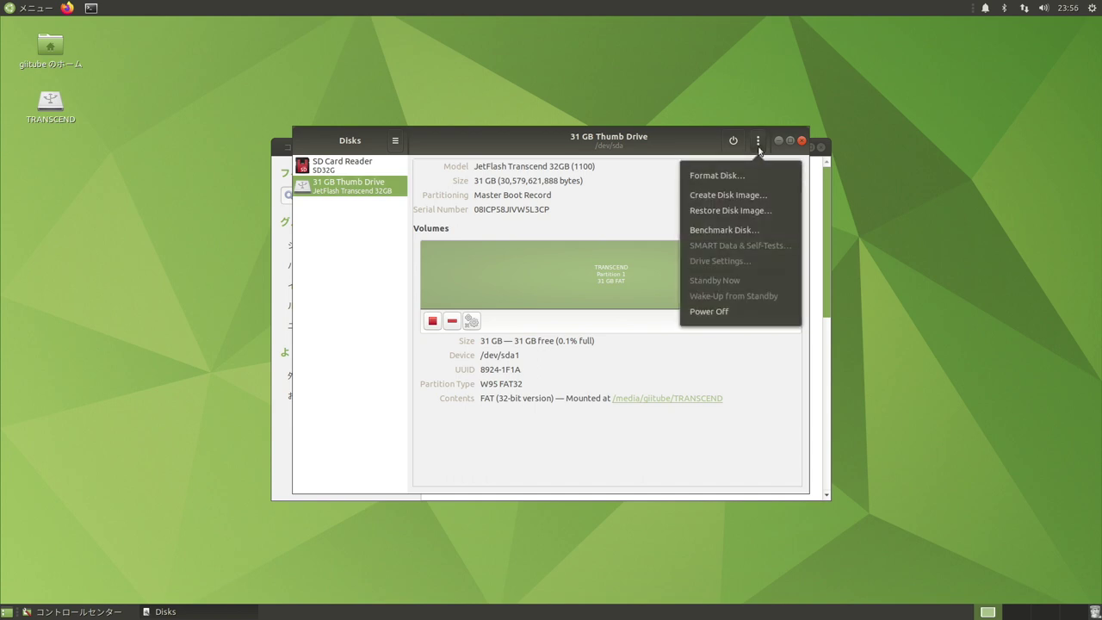
click(756, 178)
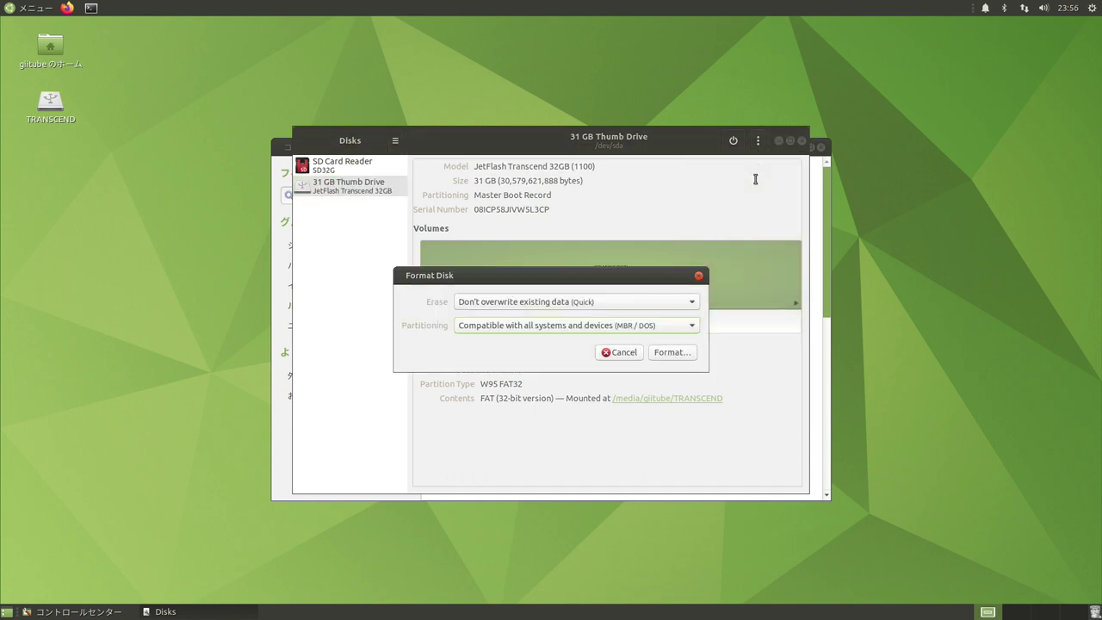
click(686, 355)
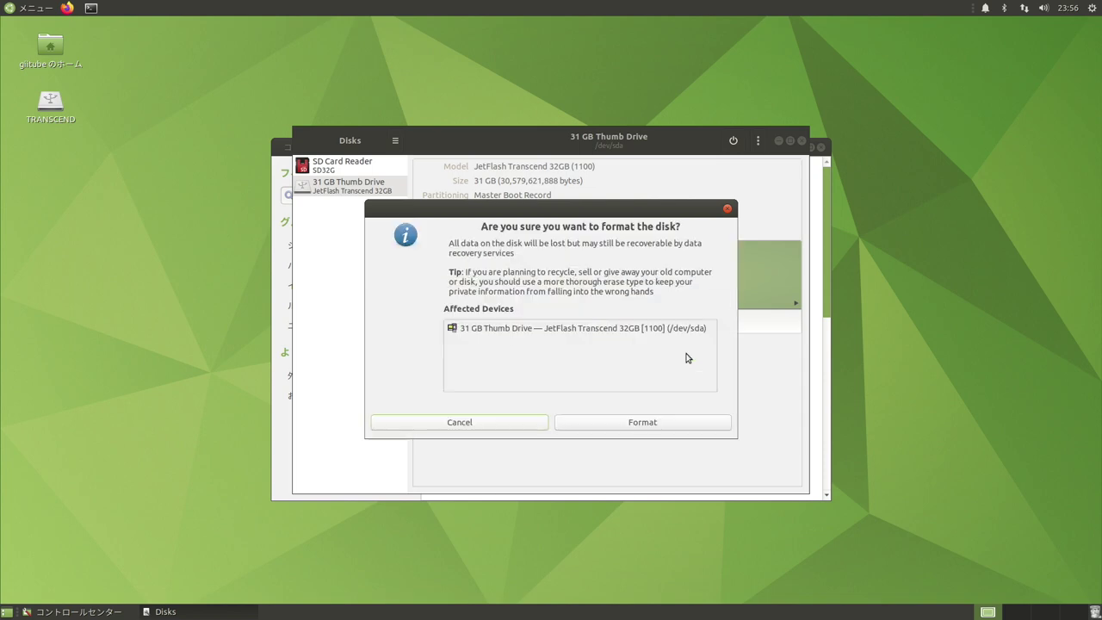
click(651, 423)
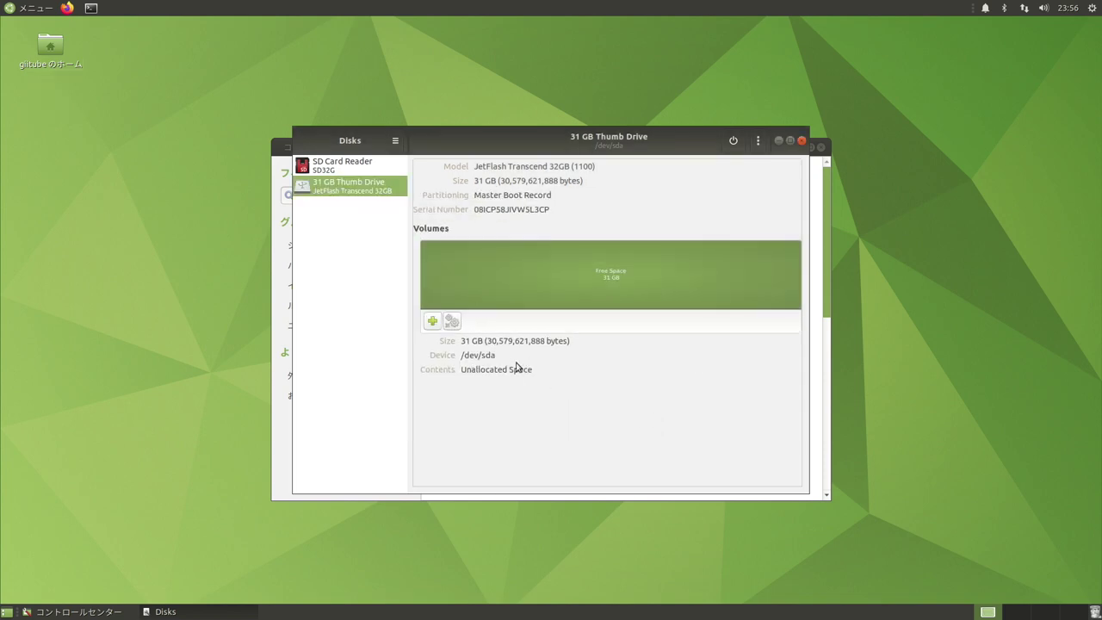
Create a full-size exFAT partition named Transcend in the drive's free space.
click(432, 320)
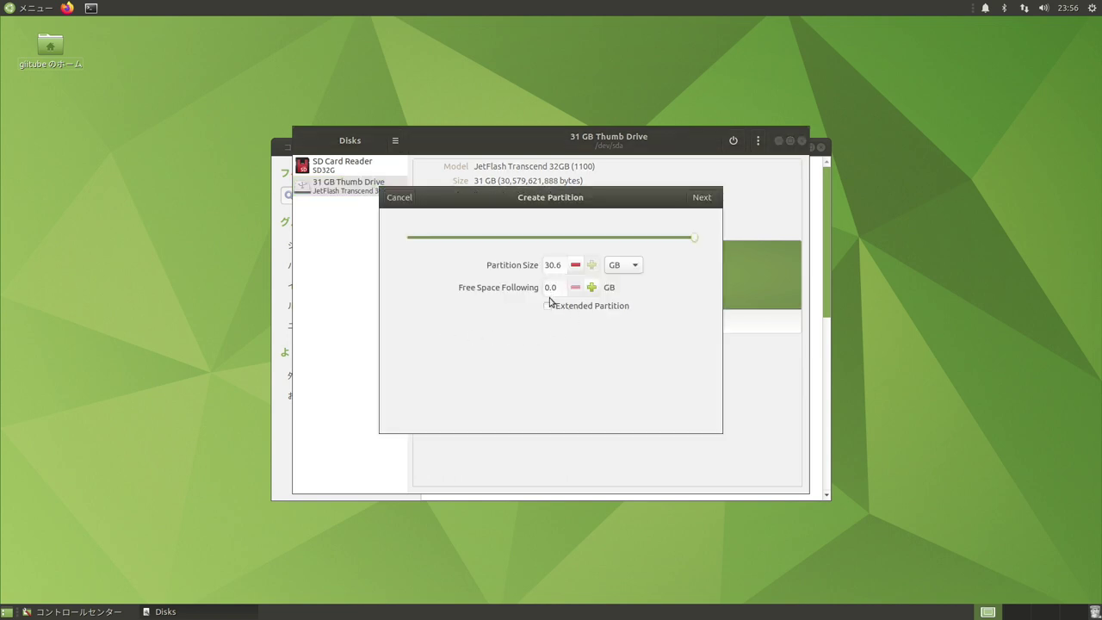
click(701, 203)
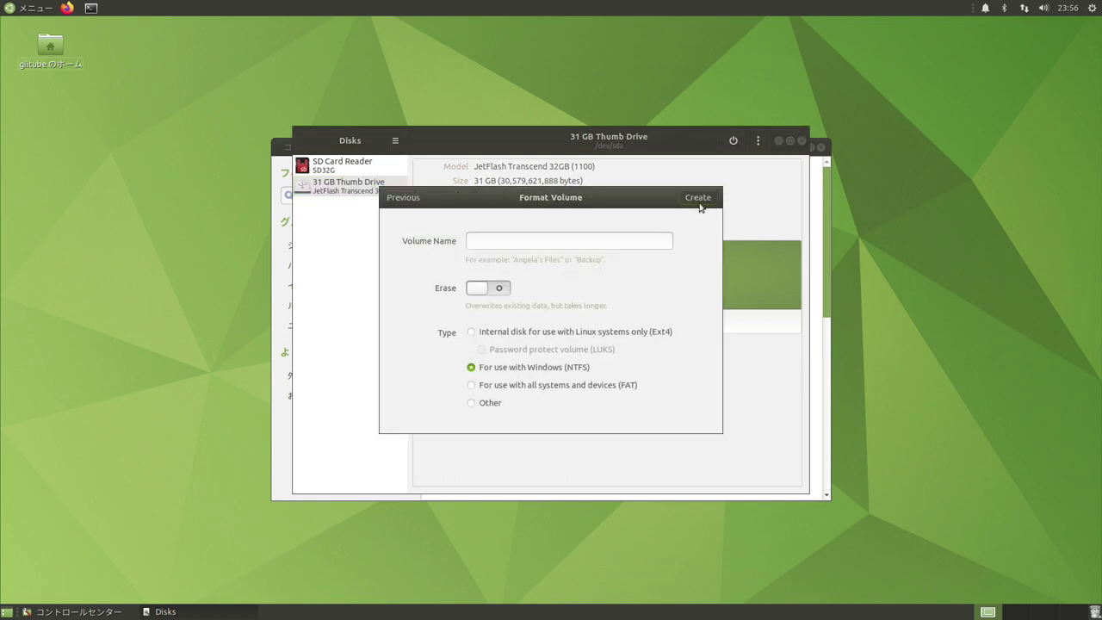
text(T)
click(471, 404)
click(697, 199)
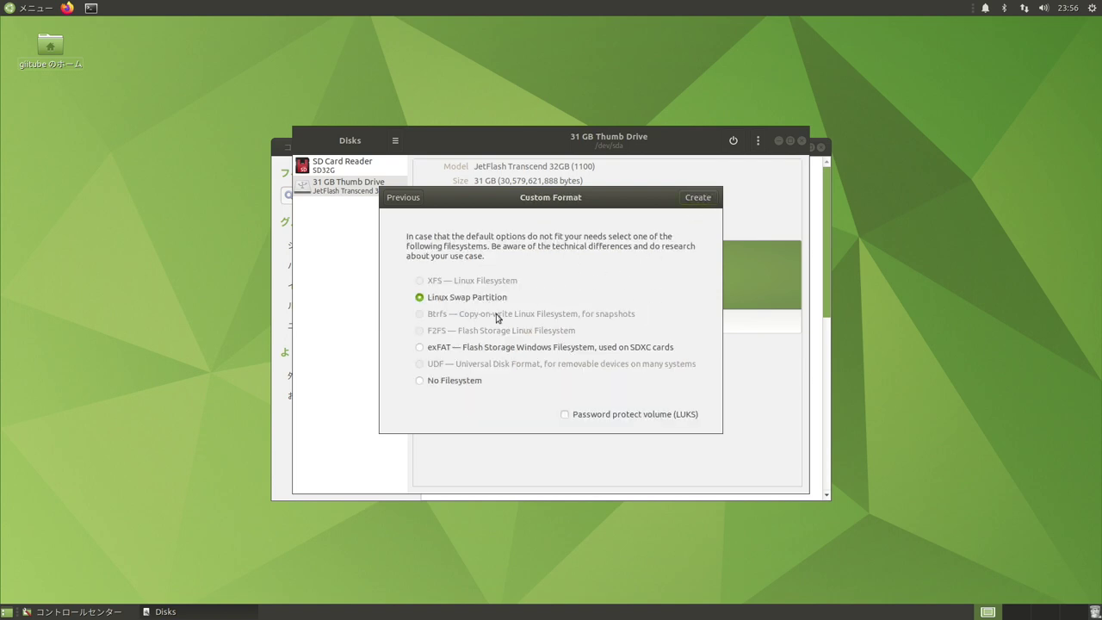
click(435, 352)
click(697, 198)
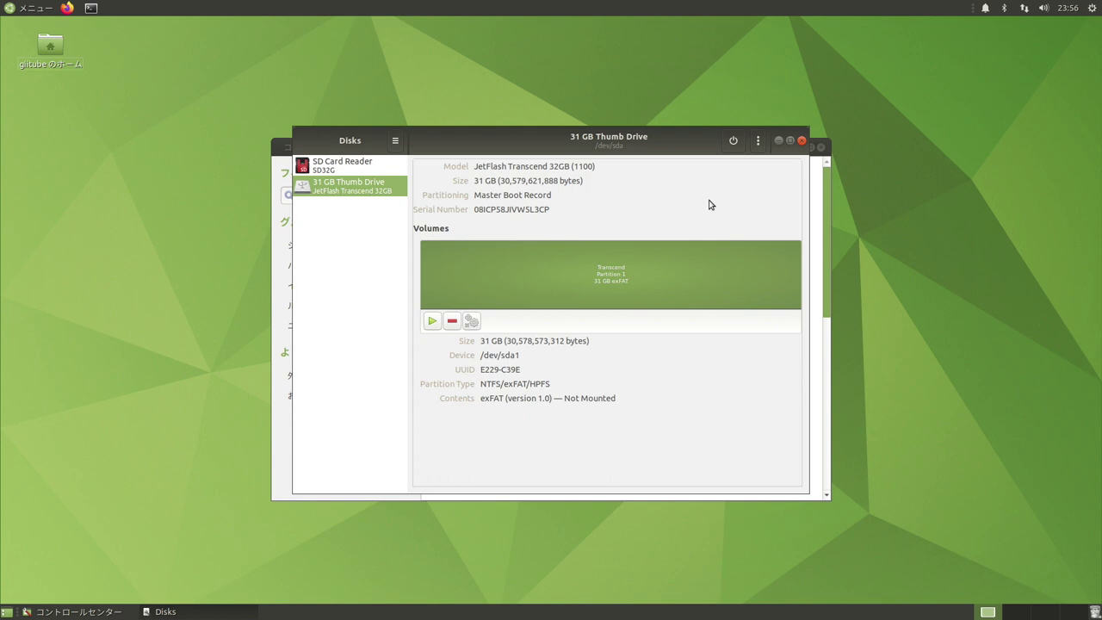
Mount the Transcend partition, then open and close its drive window on the Mac.
click(431, 322)
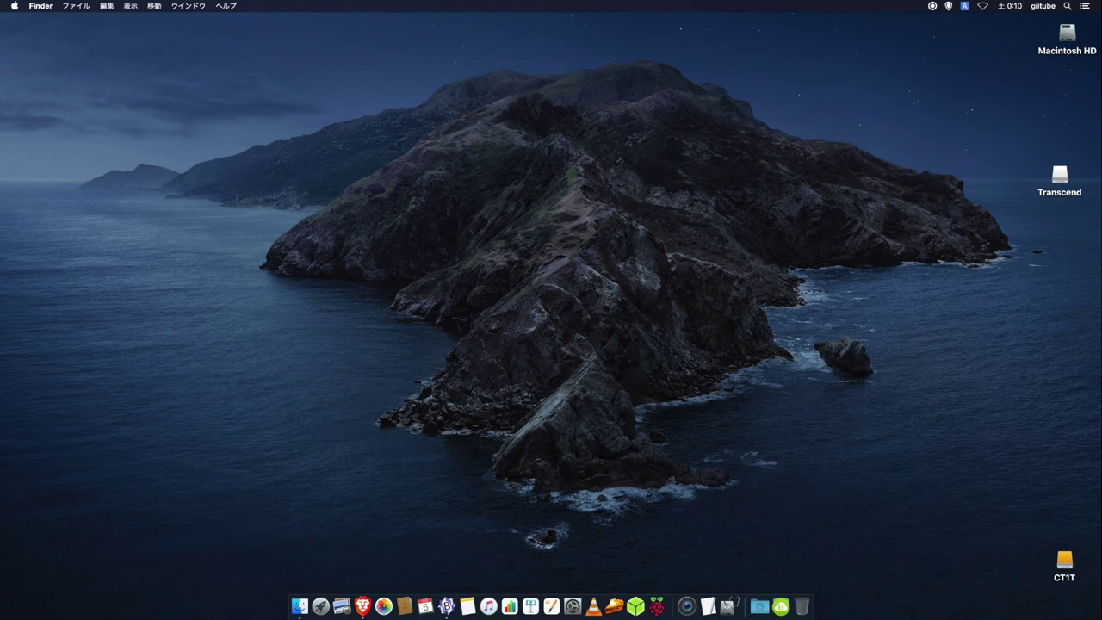
double_click(1060, 179)
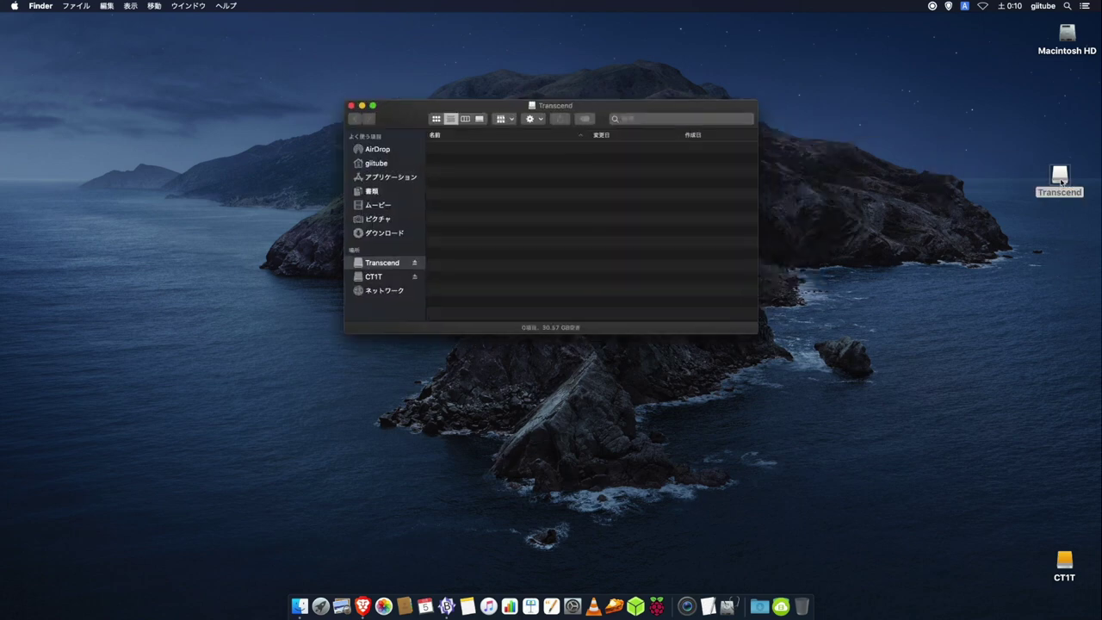
click(351, 105)
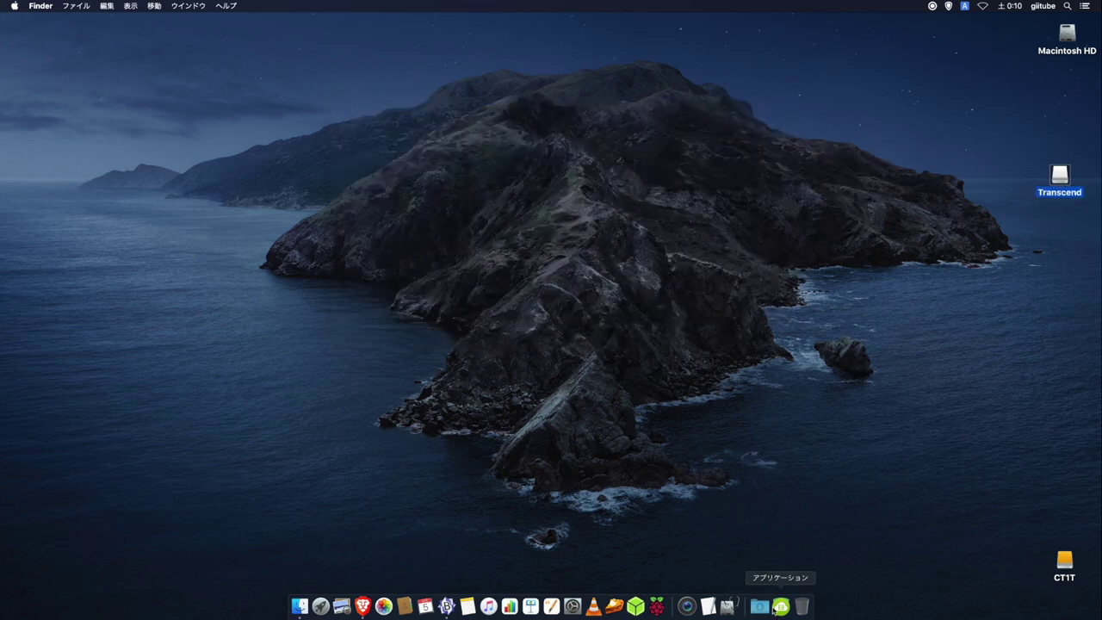
In Disk Utility, show Transcend's info confirming a 30.58 GB exFAT USB volume.
click(779, 607)
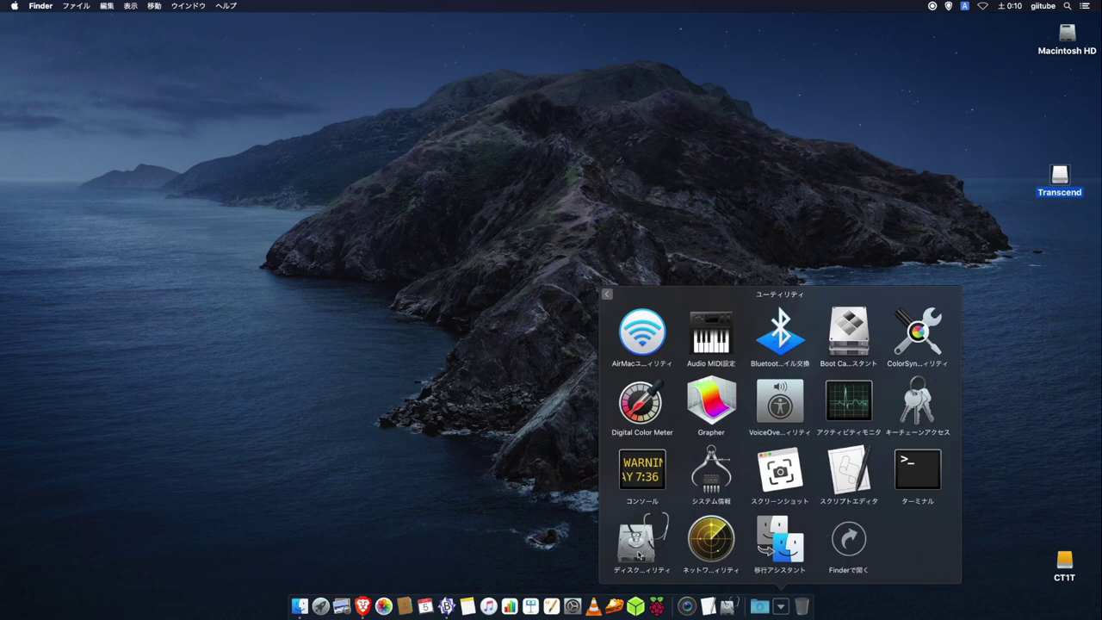
click(704, 527)
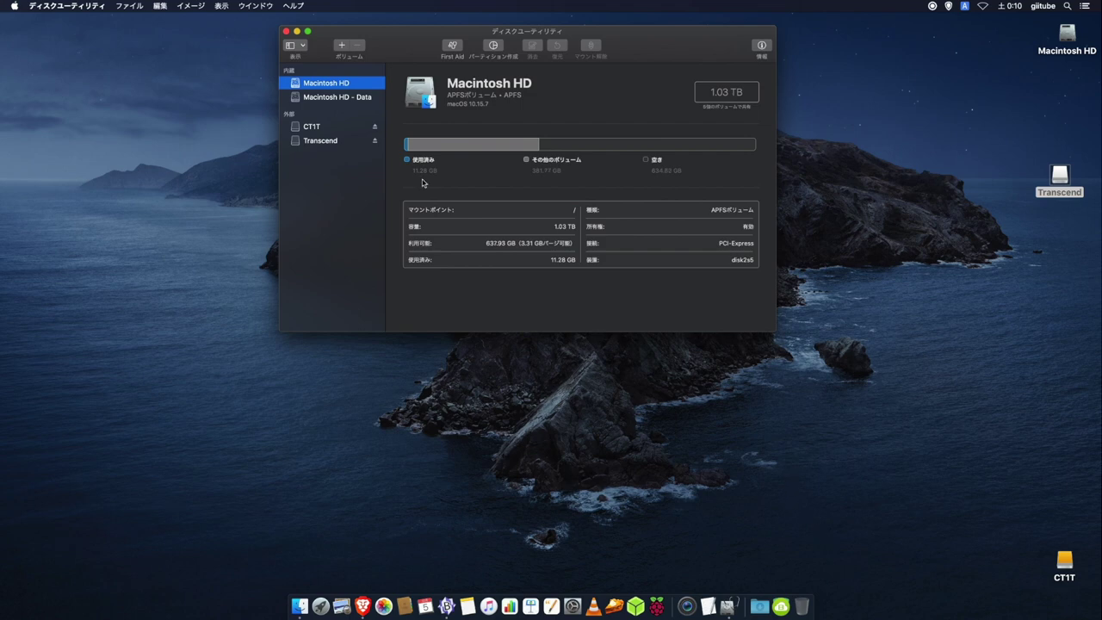
click(338, 139)
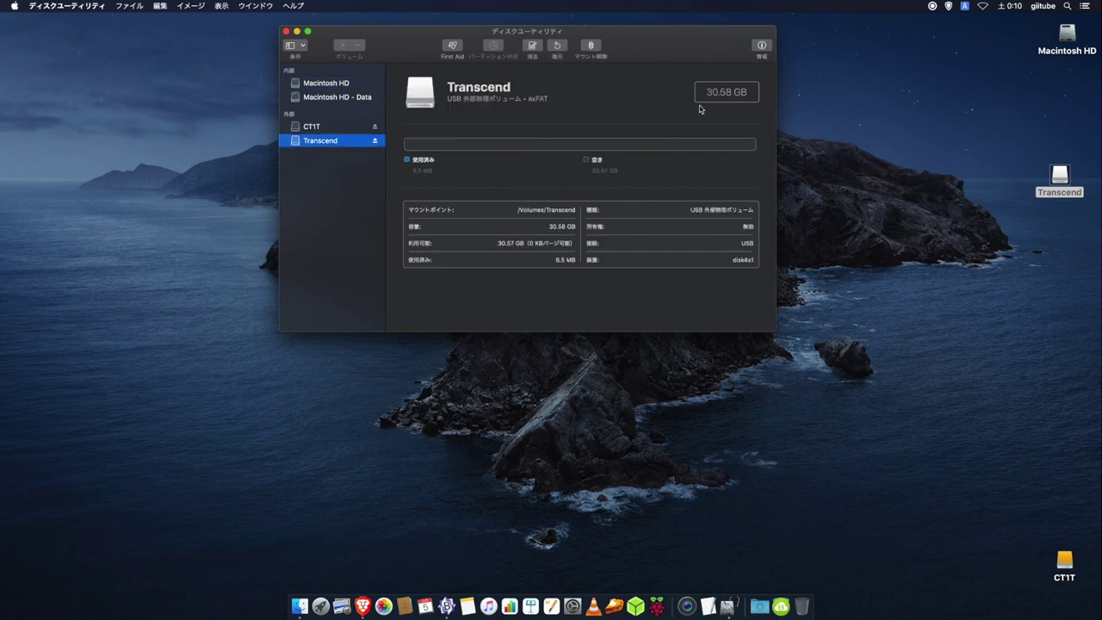
click(761, 47)
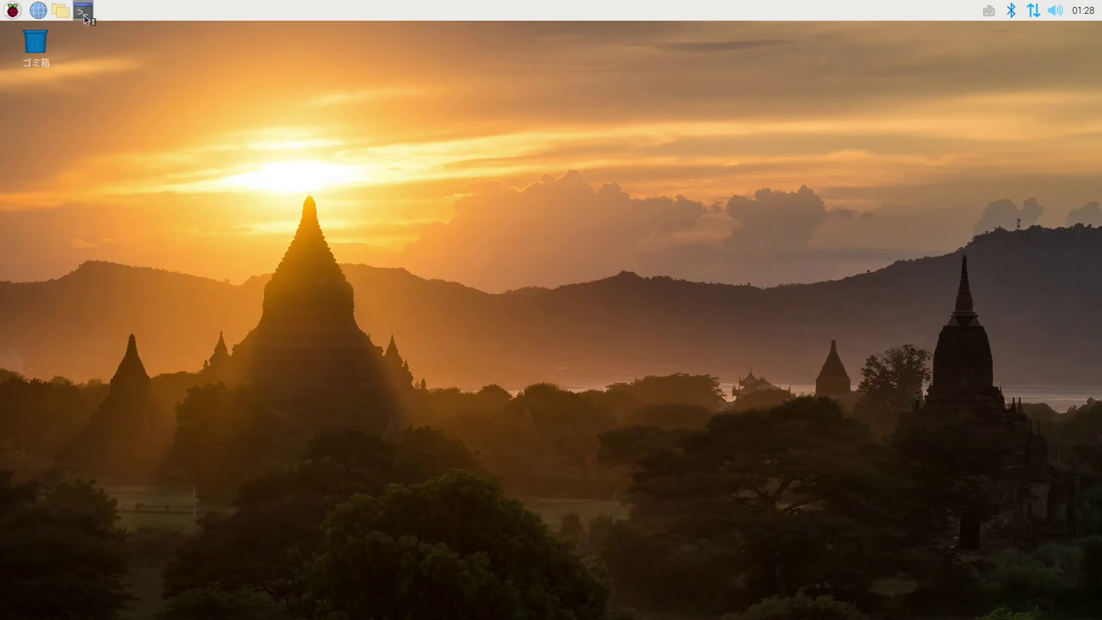
On the Pi, run 'sudo apt install exfat-utils' and confirm with y to install exfat-utils and exfat-fuse.
click(83, 10)
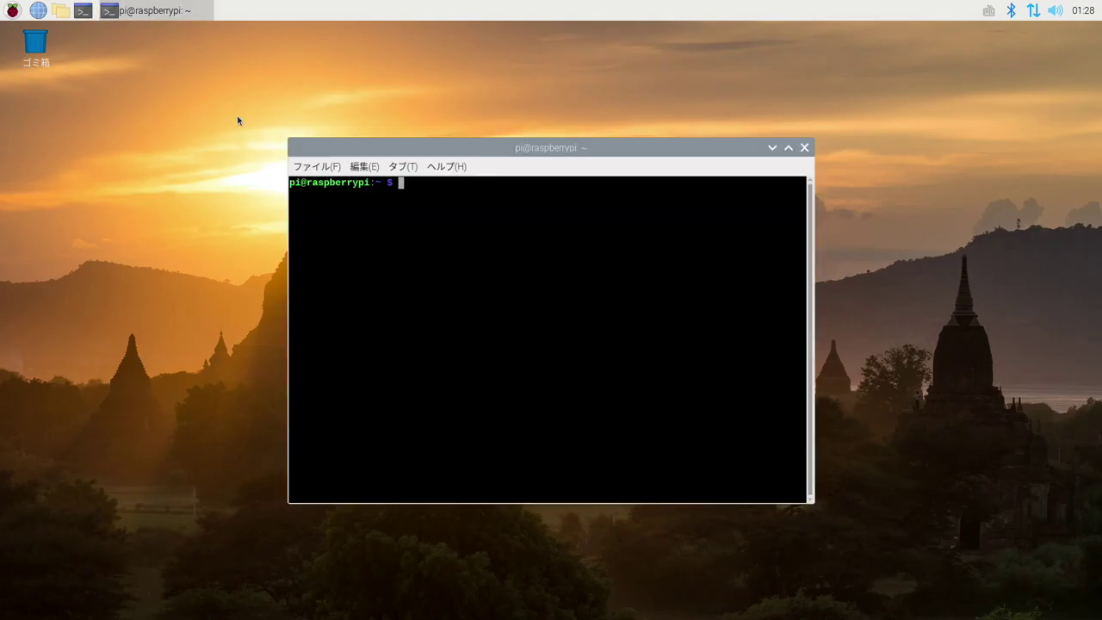
text(sudo apt)
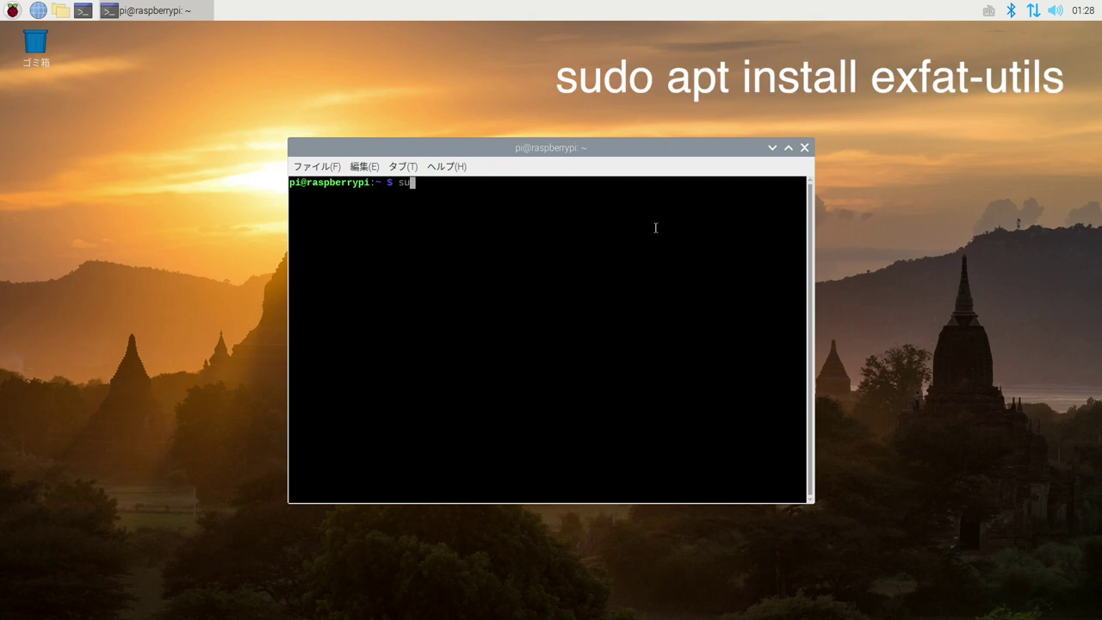
text( install exfat-utils)
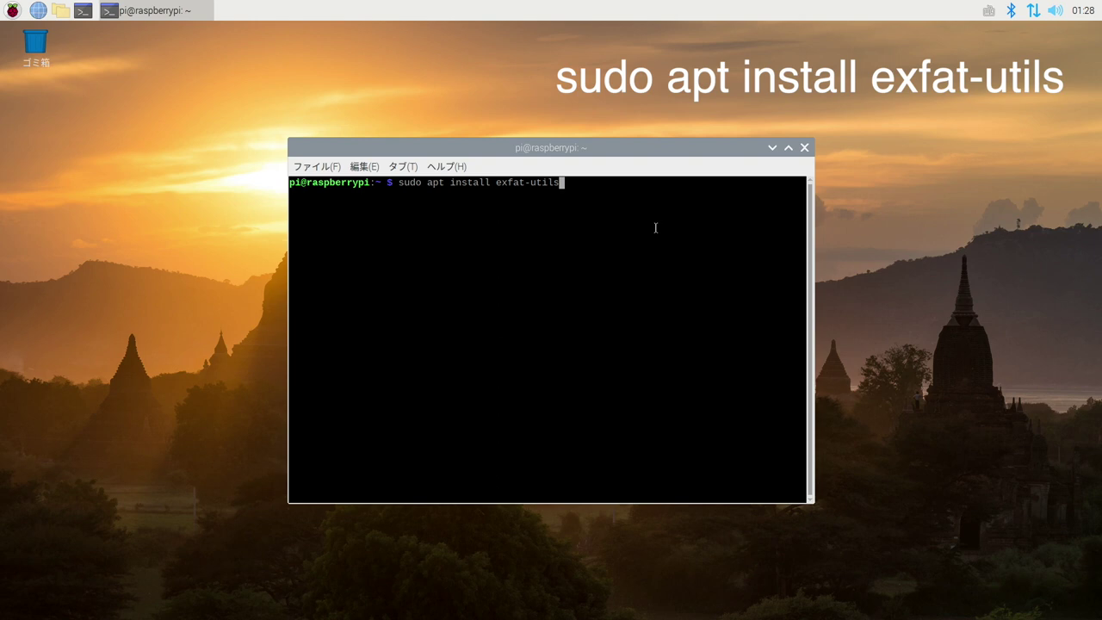
key(Return)
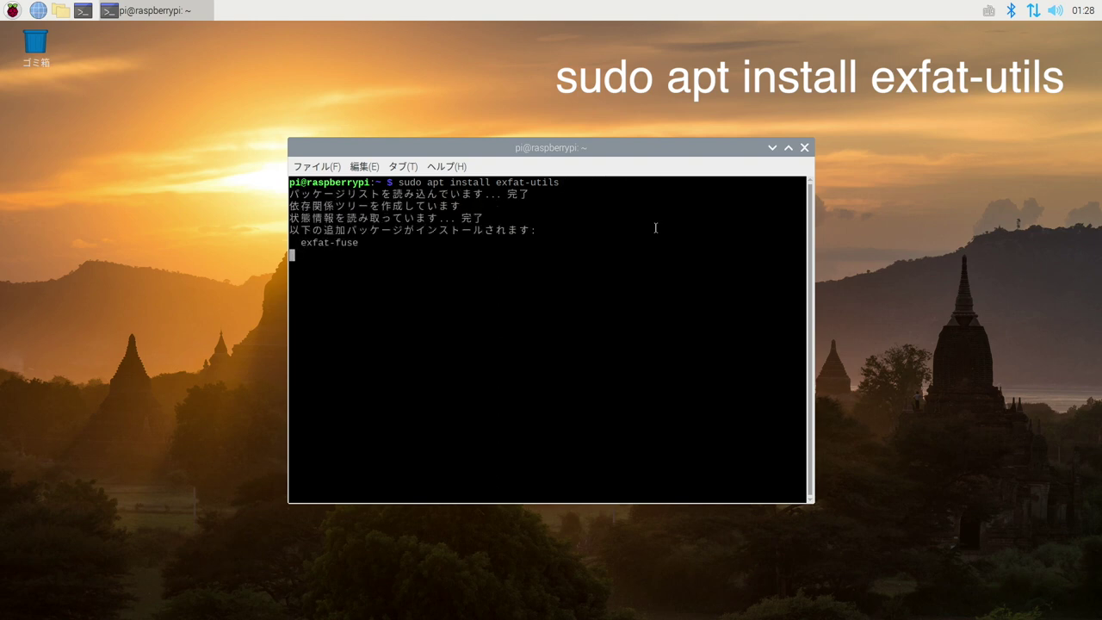
text(y)
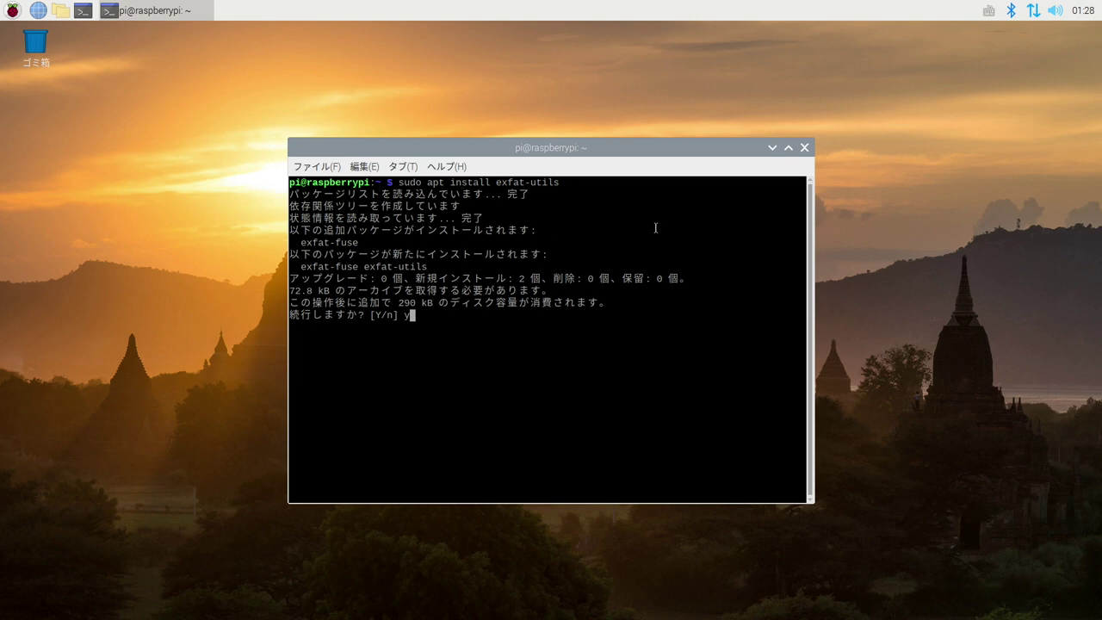
key(Return)
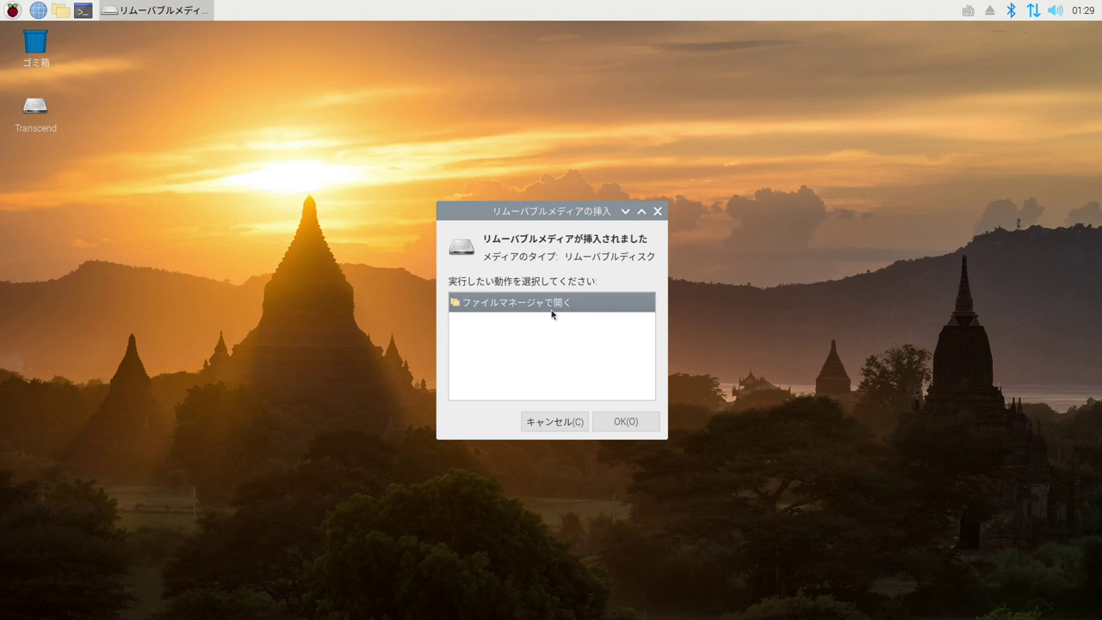
Open the Transcend drive in File Manager, showing /media/pi/Transcend empty with 28.5 GiB free, then close it.
click(623, 422)
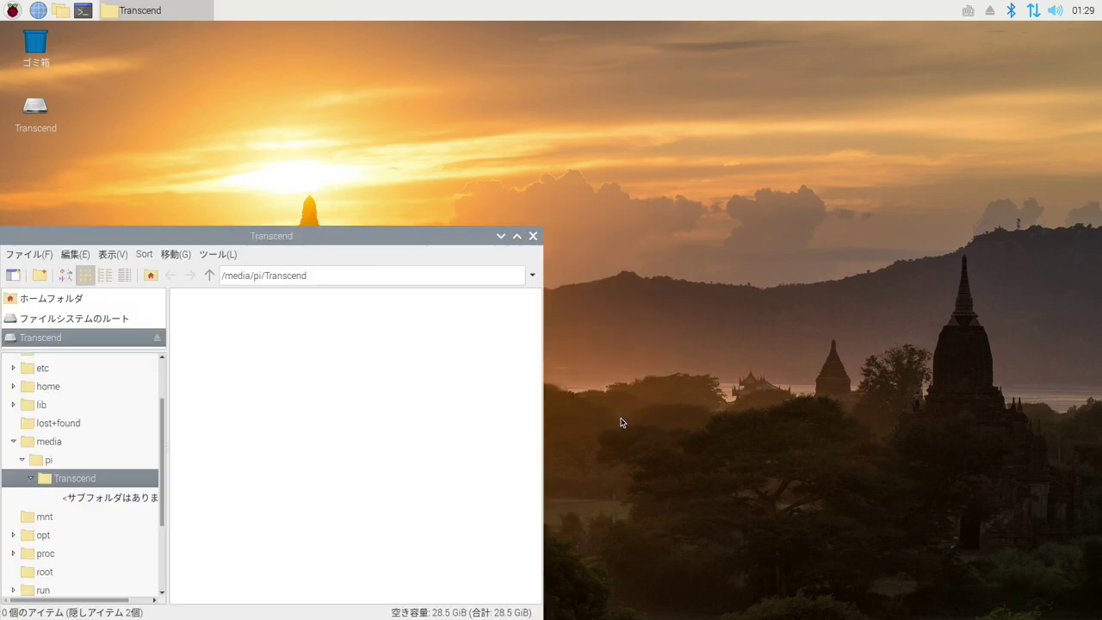
drag(330, 234, 403, 58)
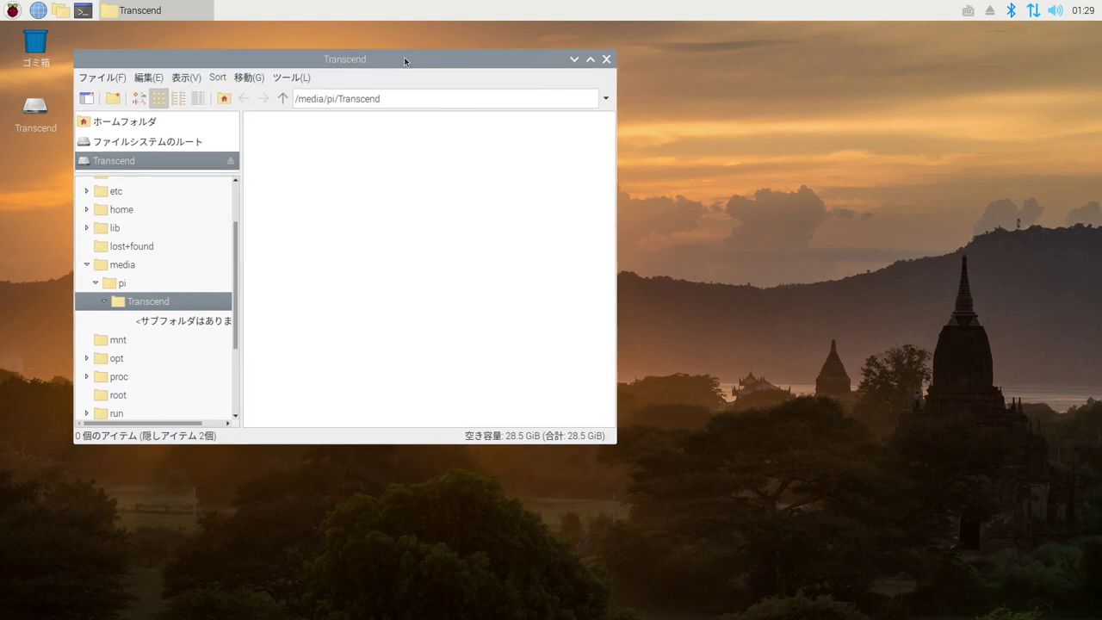
click(606, 64)
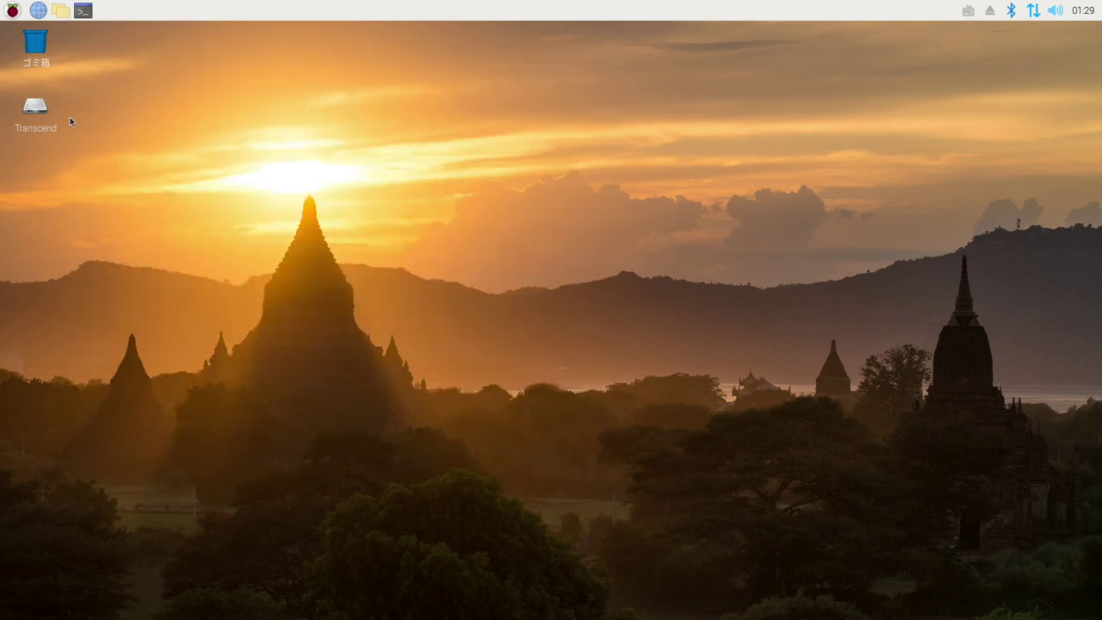
Launch GParted from the システムツール menu, entering the account password to run it as root.
click(12, 11)
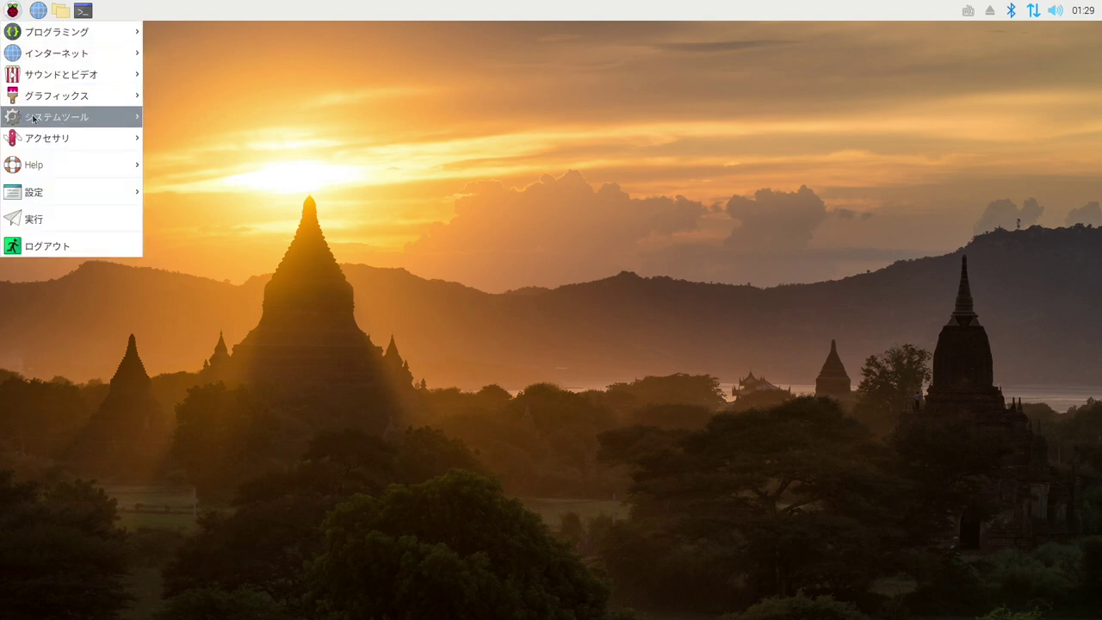
mouse_move(59, 123)
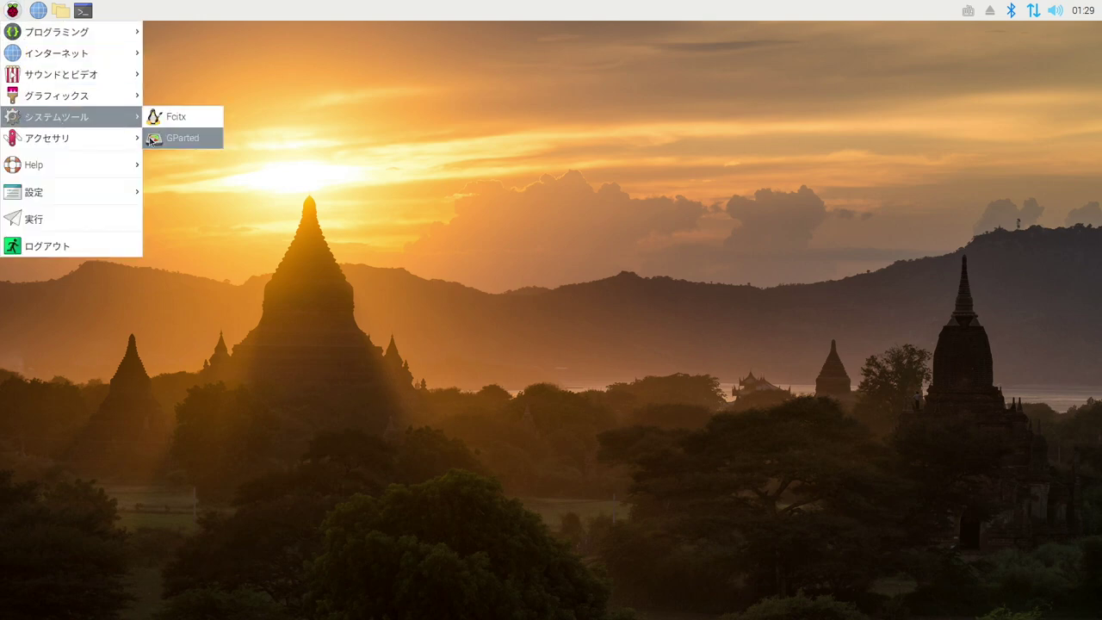
click(160, 138)
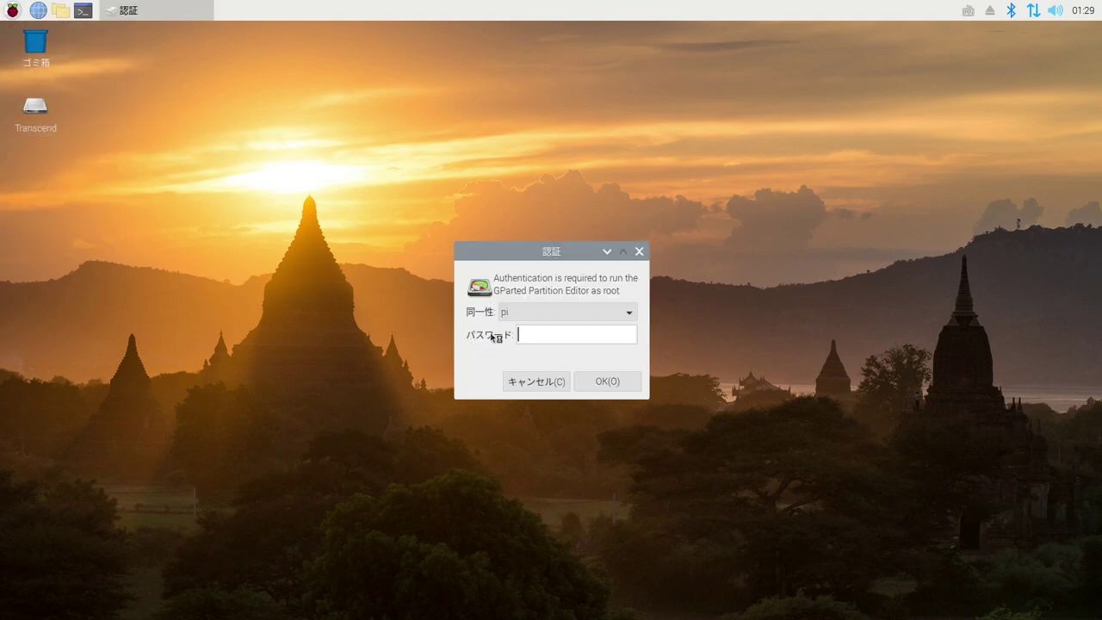
text(raspberry)
key(Return)
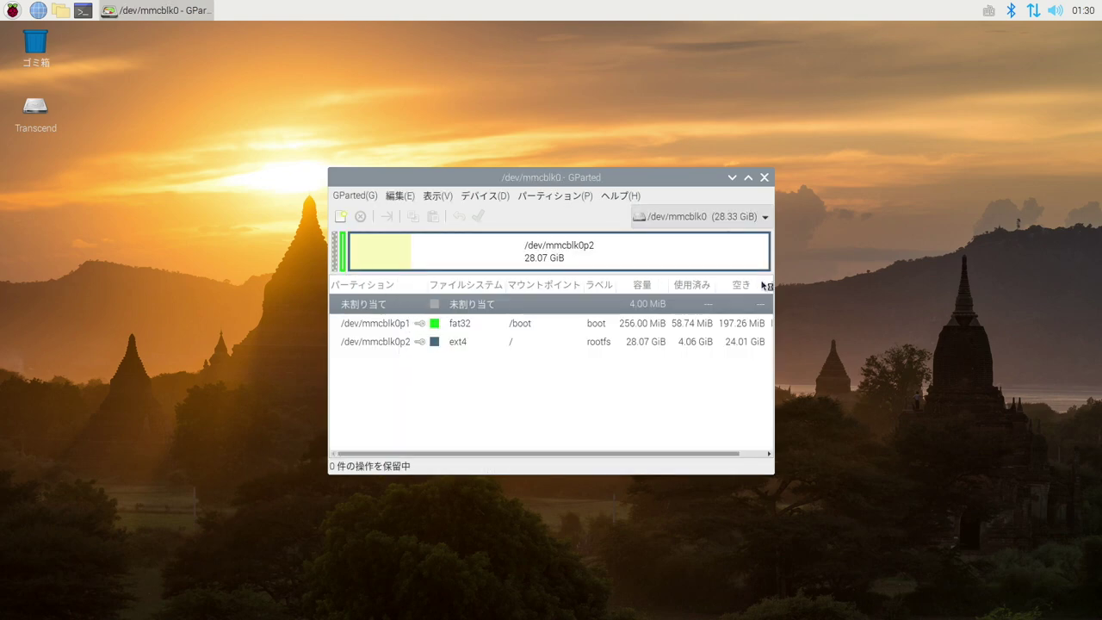
Switch to the USB drive /dev/sda and select its exfat partition /dev/sda1.
click(738, 214)
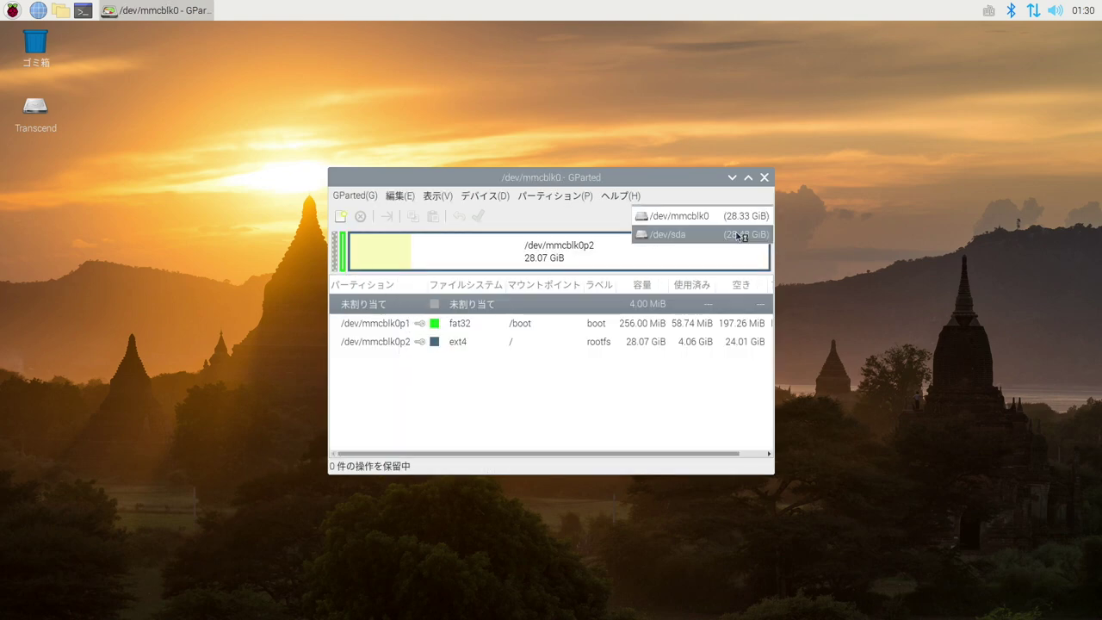
click(740, 234)
click(582, 306)
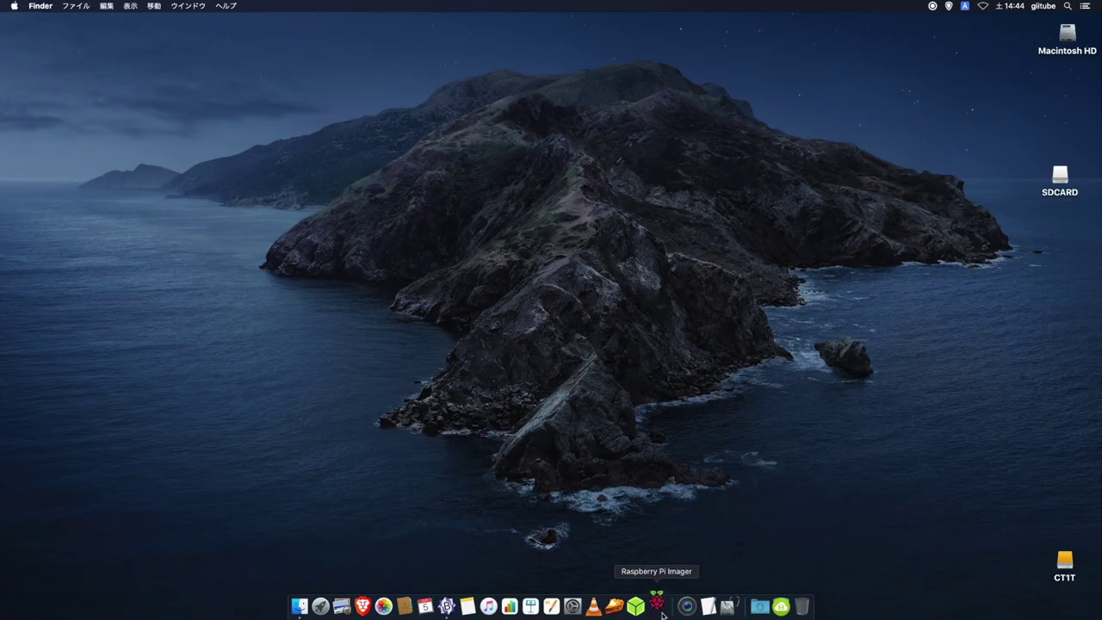
Launch Raspberry Pi Imager v1.4 from the macOS Dock.
click(658, 607)
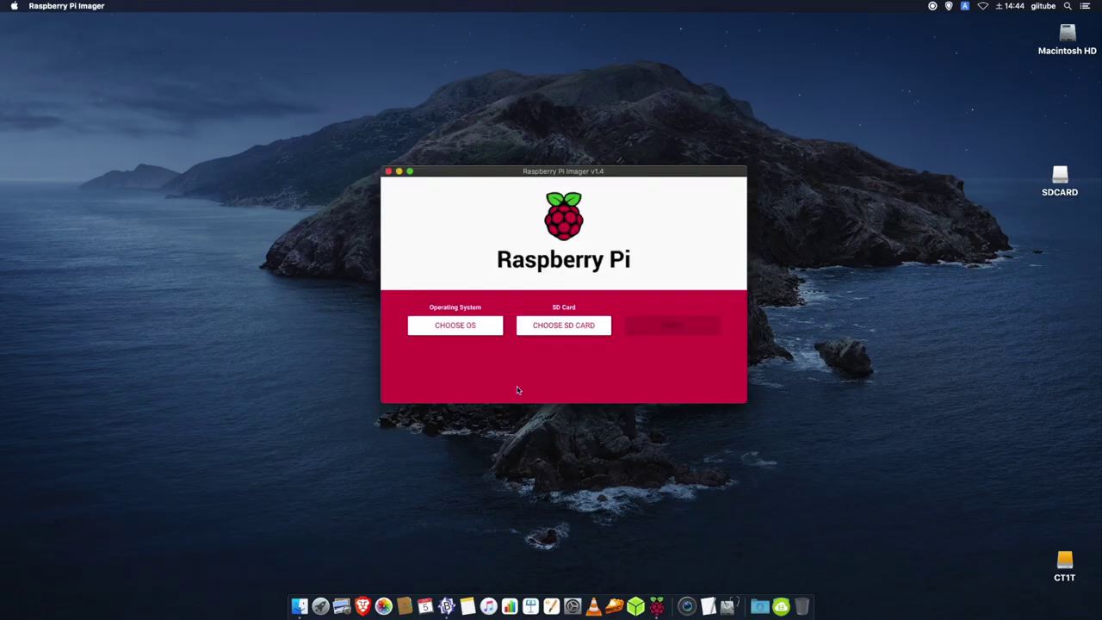
Run Raspberry Pi Imager's Erase operation on the TS-RDF5 Transcend SD card, wiping its data.
click(493, 336)
scroll(494, 344, down, 5)
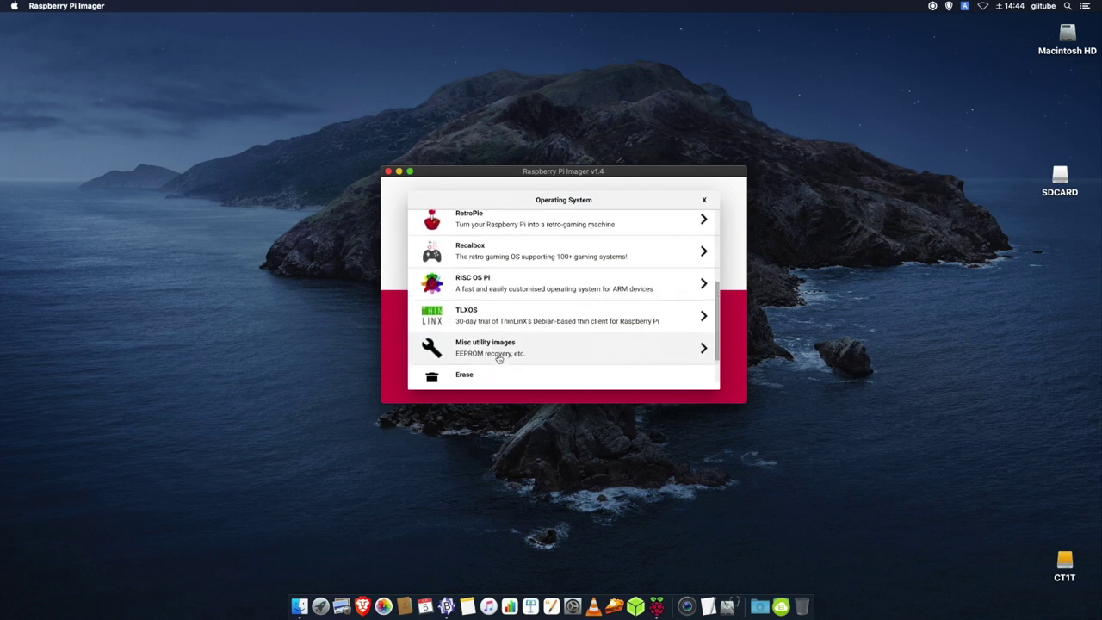
click(497, 339)
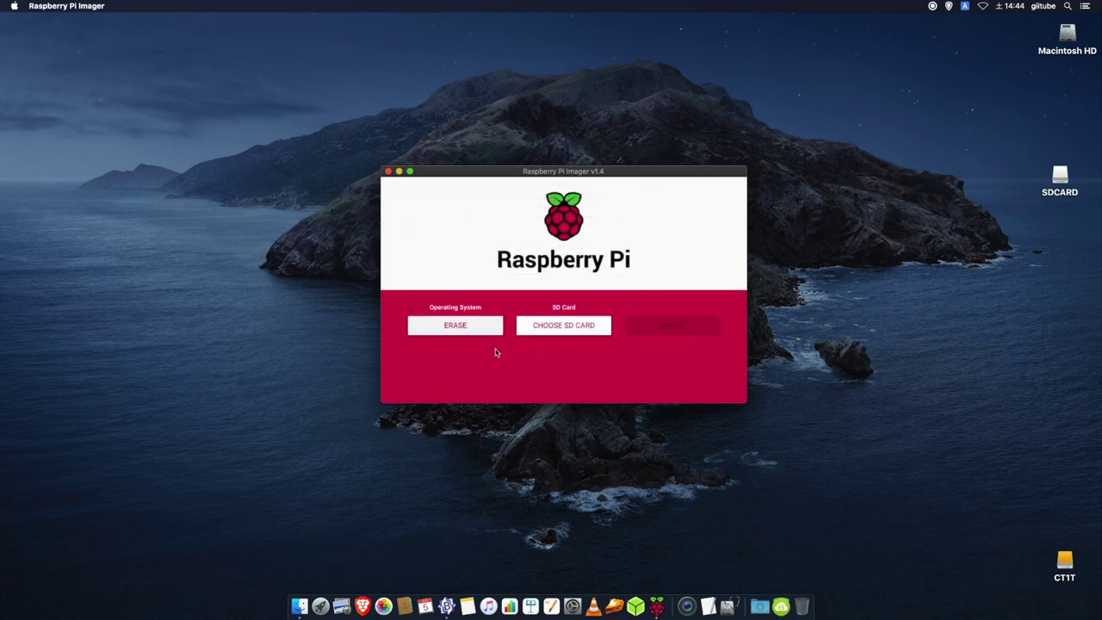
click(560, 328)
click(555, 262)
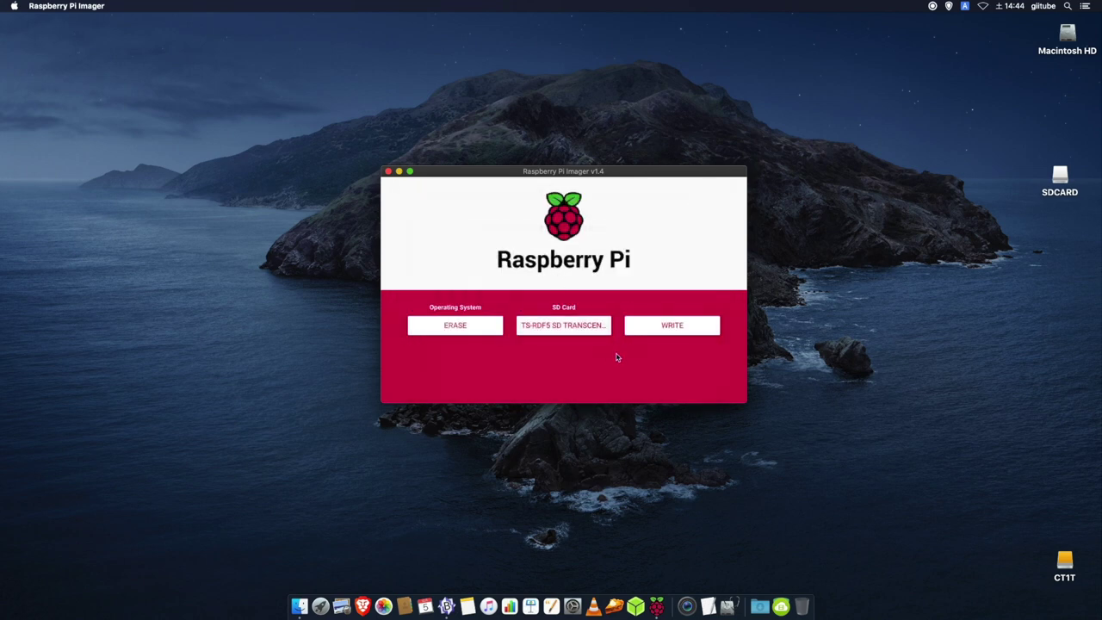
click(646, 336)
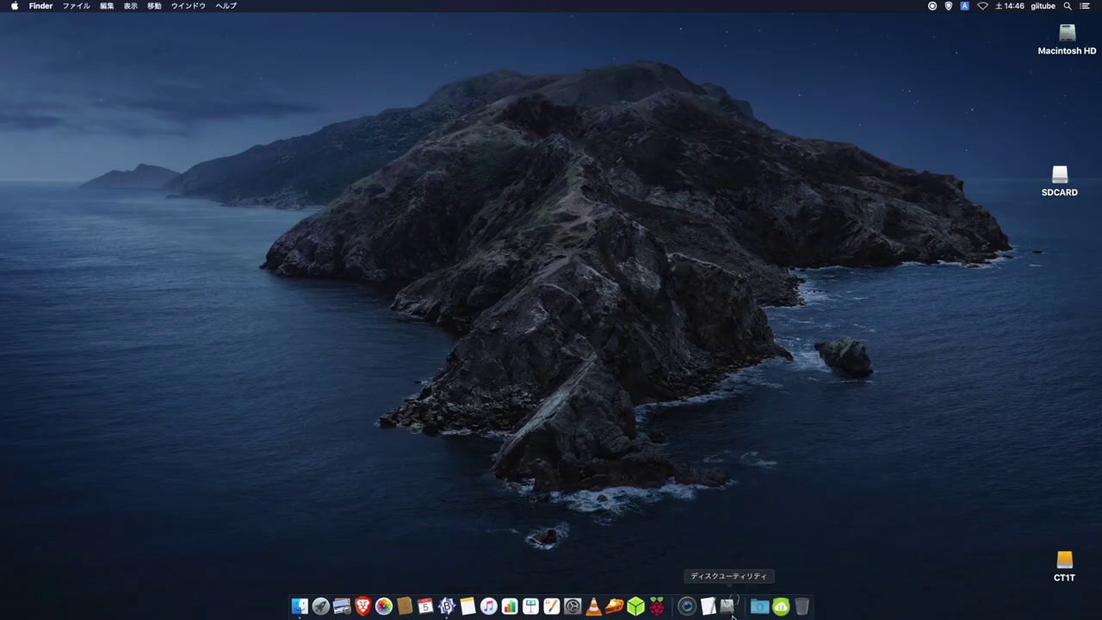
click(728, 606)
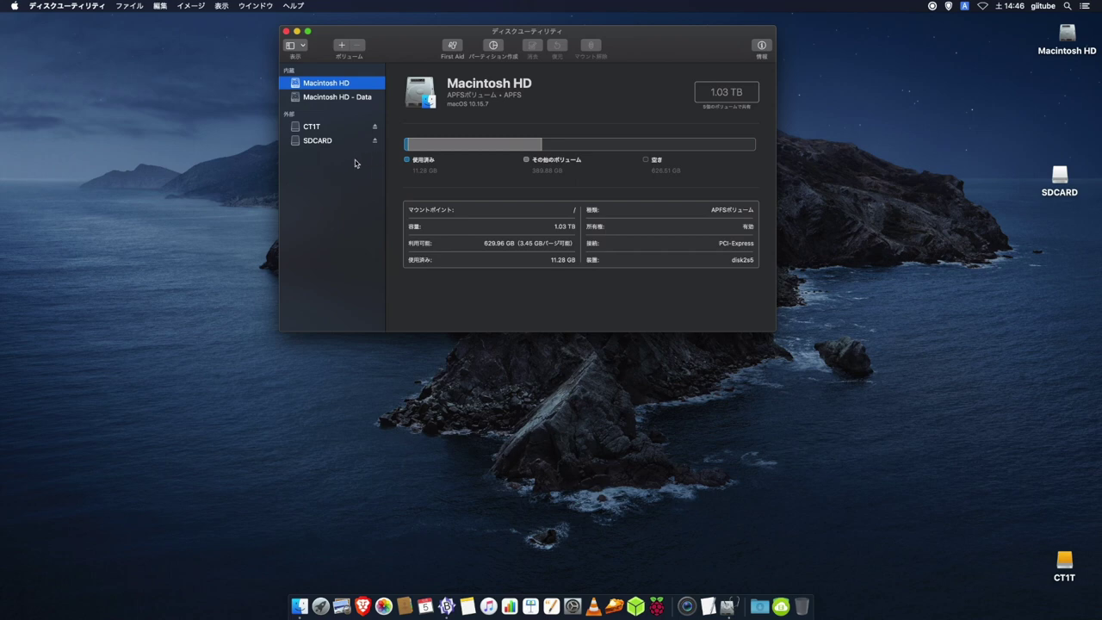
Open the Erase options for the 63.22 GB SDCARD volume, leaving the format at MS-DOS (FAT32).
click(320, 147)
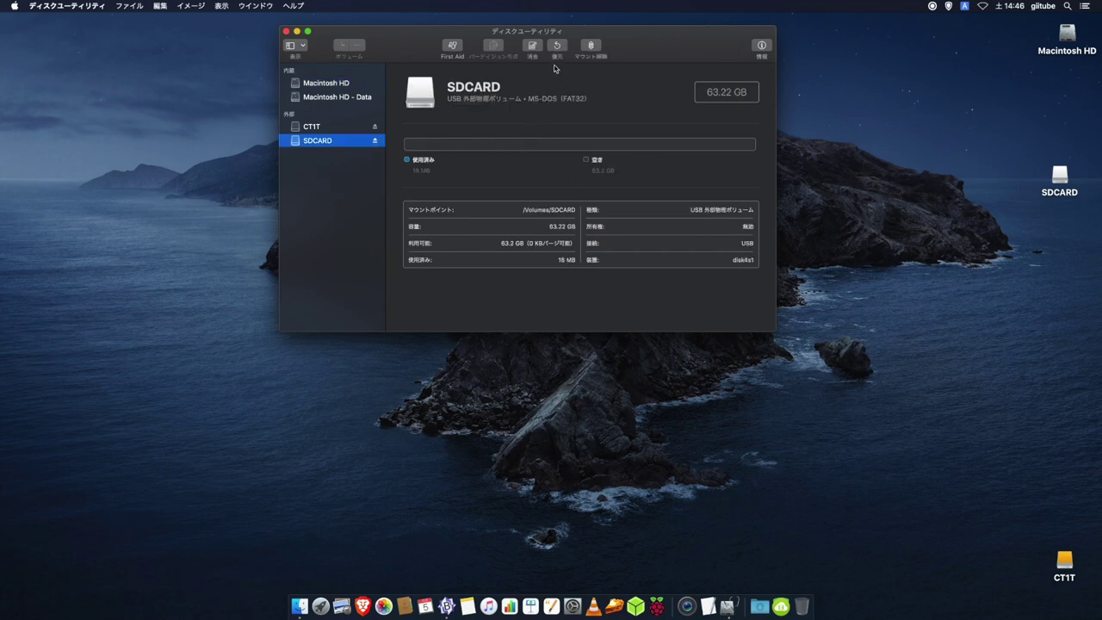
click(533, 47)
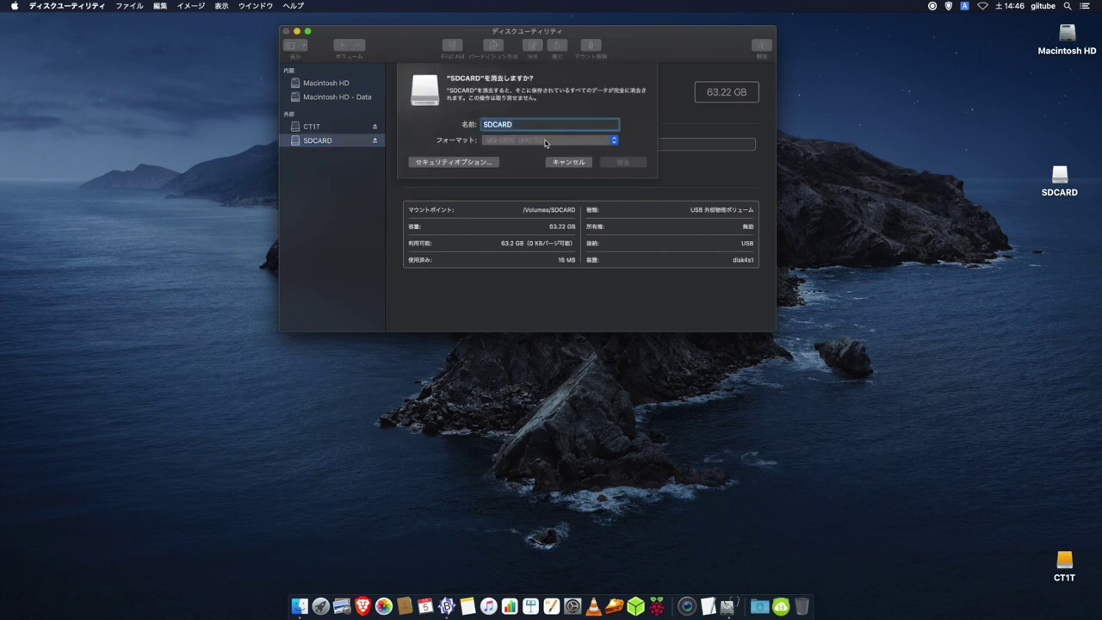
click(555, 145)
click(554, 142)
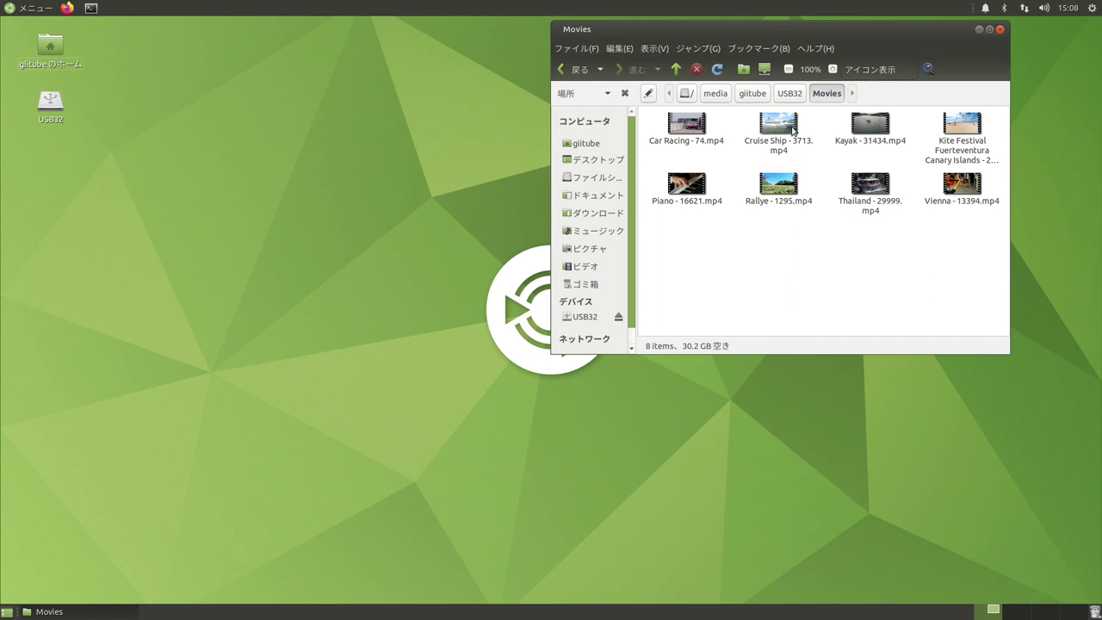
Pick VLC media player from the Open With list for Cruise Ship - 3713.mp4.
right_click(793, 129)
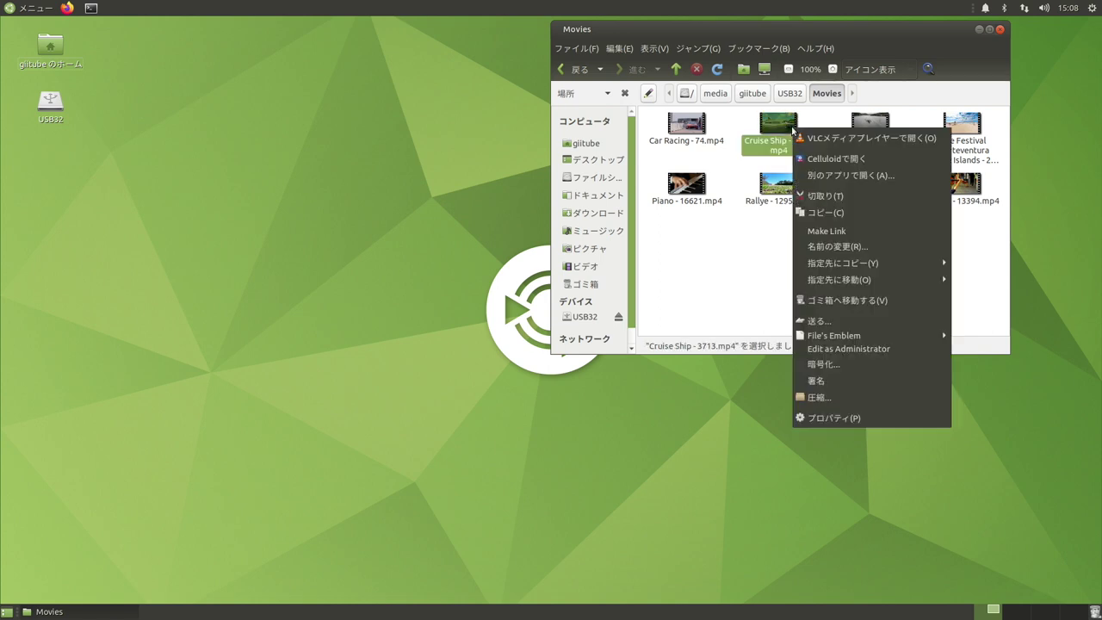
click(809, 178)
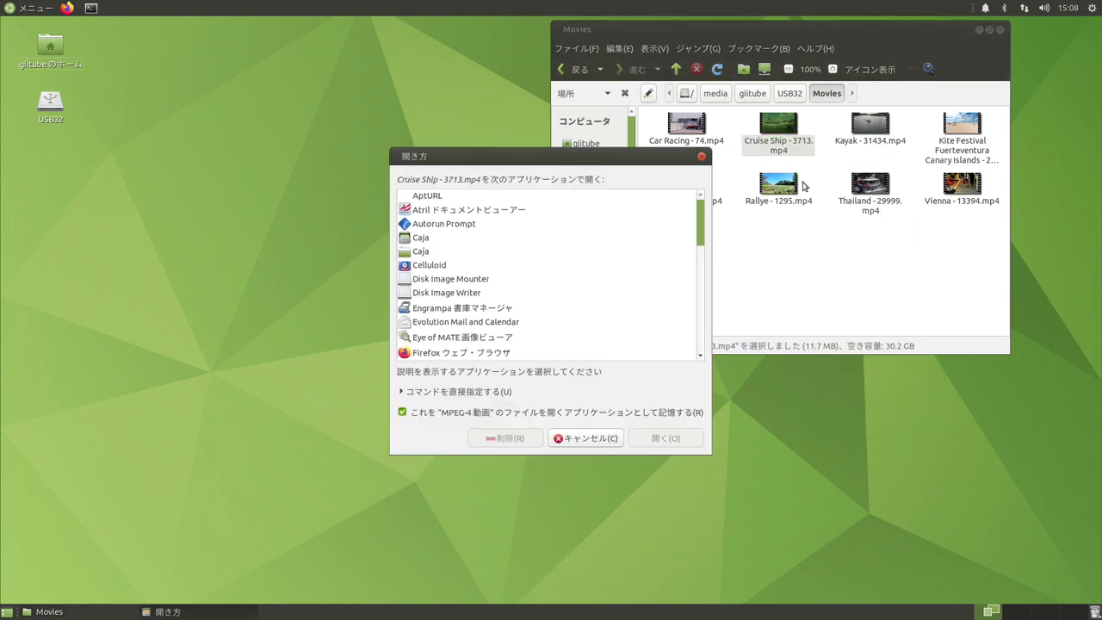
click(644, 264)
text(v)
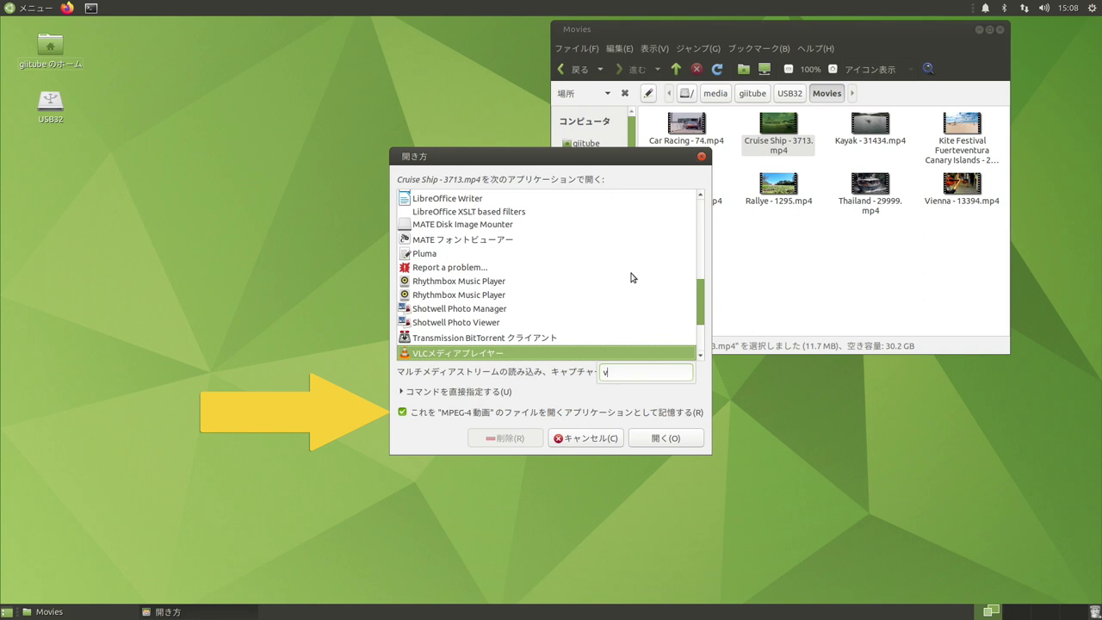